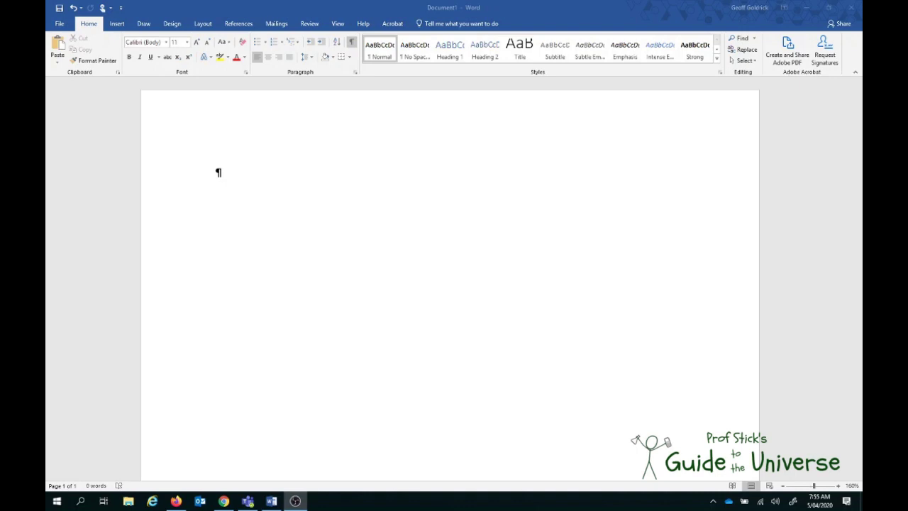
Step: Insert a new equation and type the LaTeX E_0 = m c^2
click(117, 25)
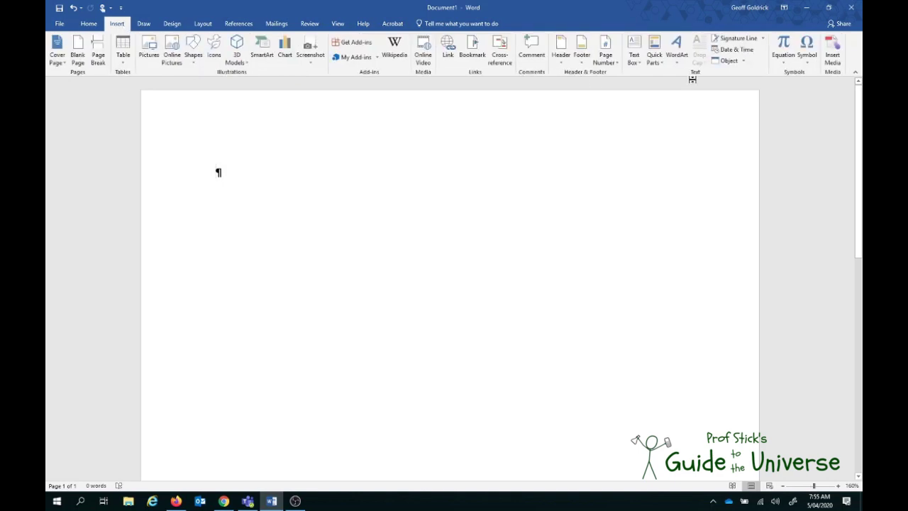
click(784, 44)
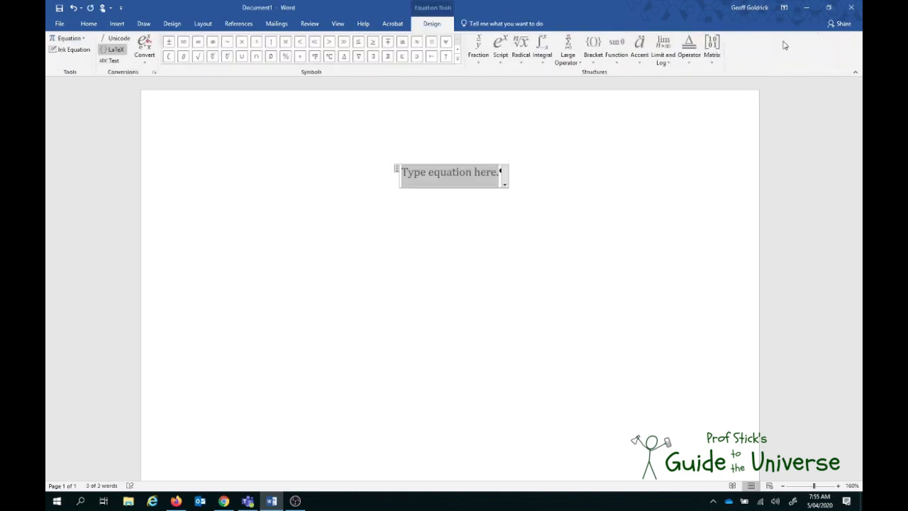
text(E_0 =)
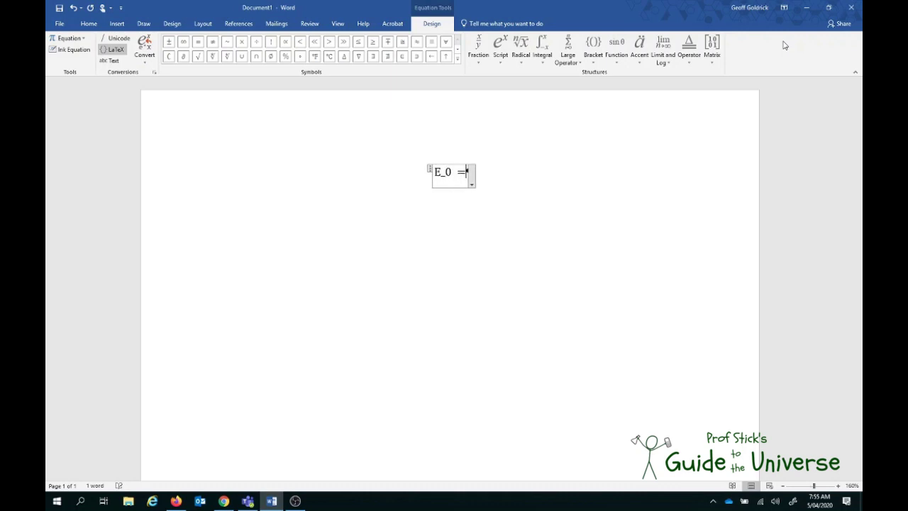
text( m c^)
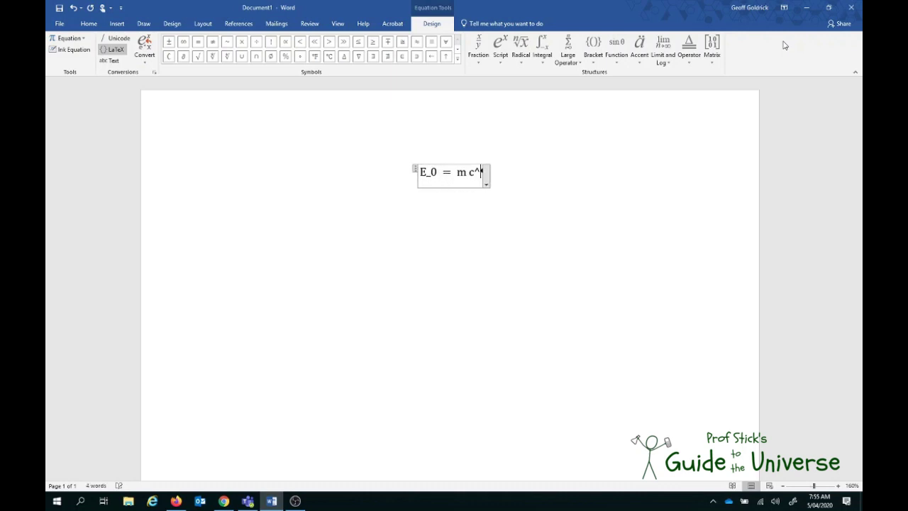
text(2)
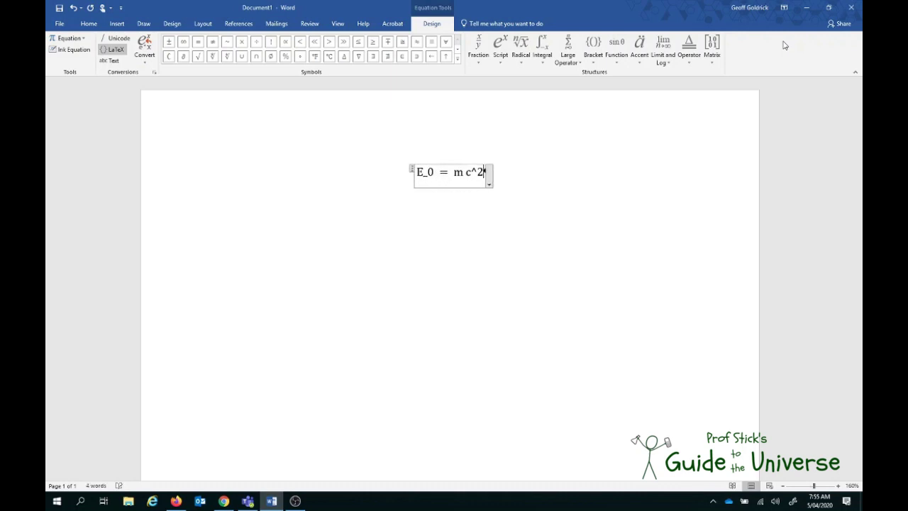
Step: Convert the E₀ = mc² equation to professional form and leave the equation
click(145, 61)
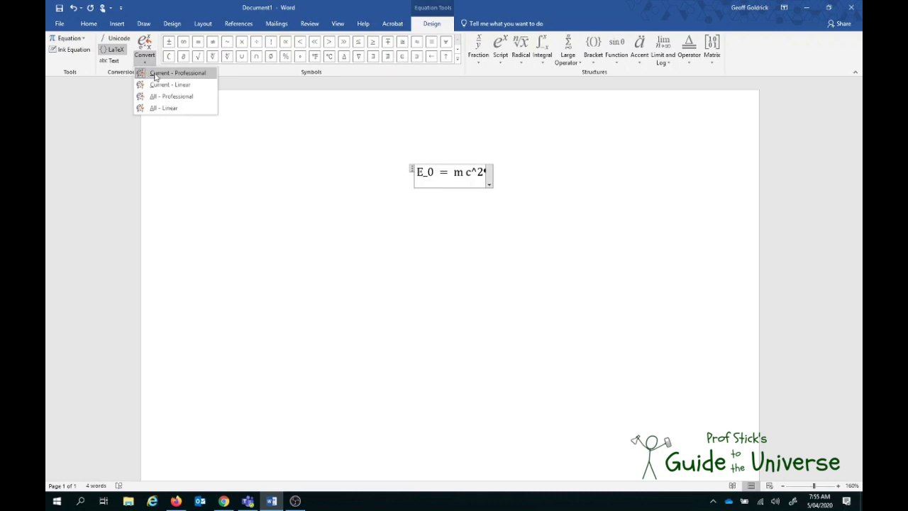
click(489, 178)
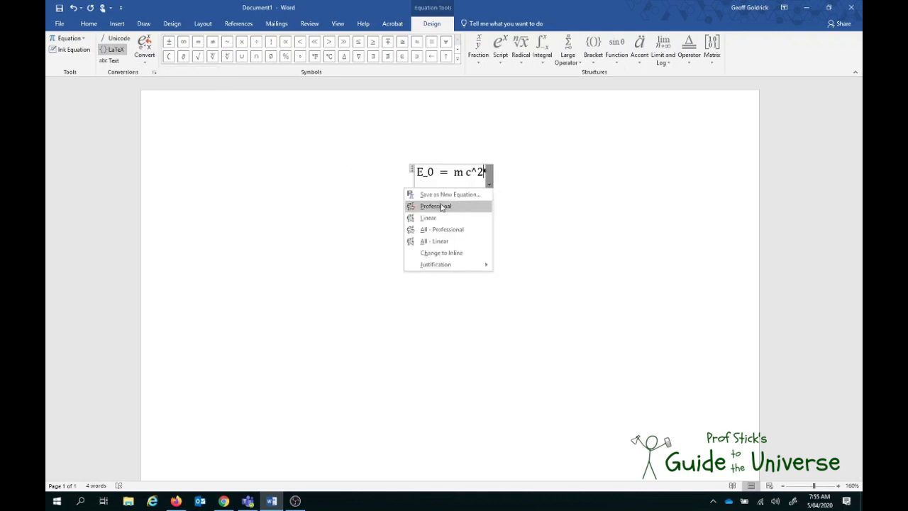
click(485, 174)
mouse_move(484, 172)
mouse_down()
mouse_move(416, 178)
mouse_move(497, 177)
mouse_move(481, 181)
mouse_up()
key(ctrl+c)
click(480, 177)
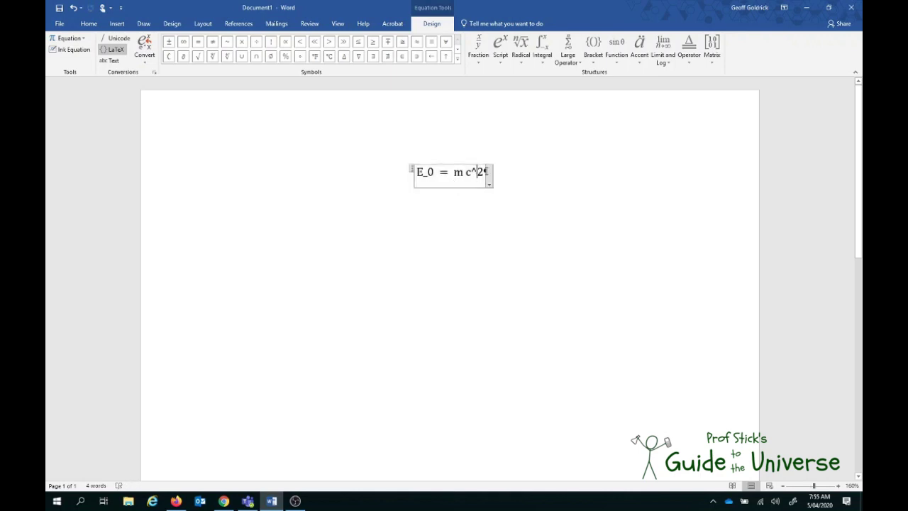
click(488, 180)
click(472, 206)
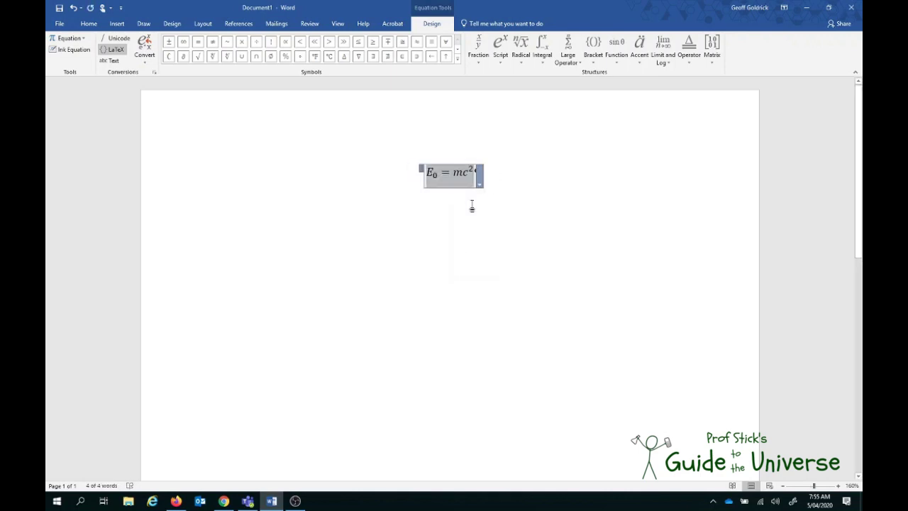
click(494, 182)
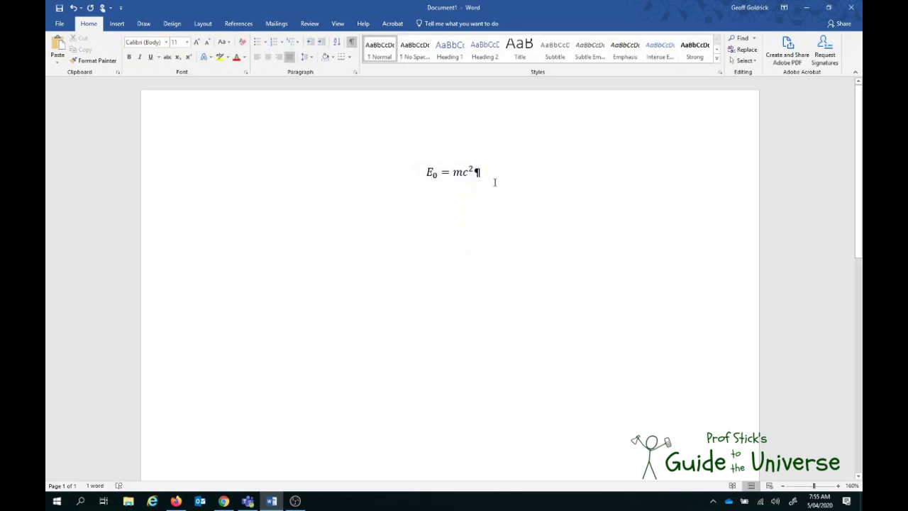
Step: On a new line, paste the linear equation and edit it to E = (m c^2)^2 + p^2 c^2
key(Return)
key(Return)
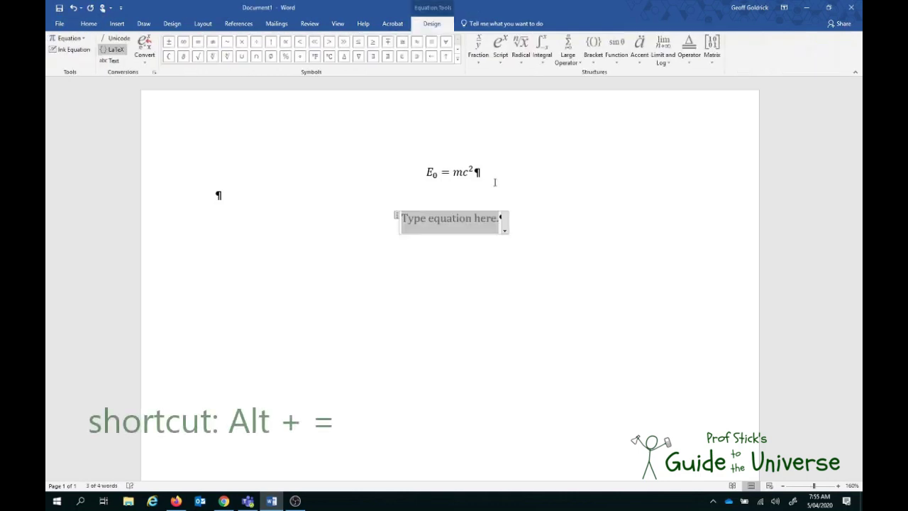
key(ctrl+v)
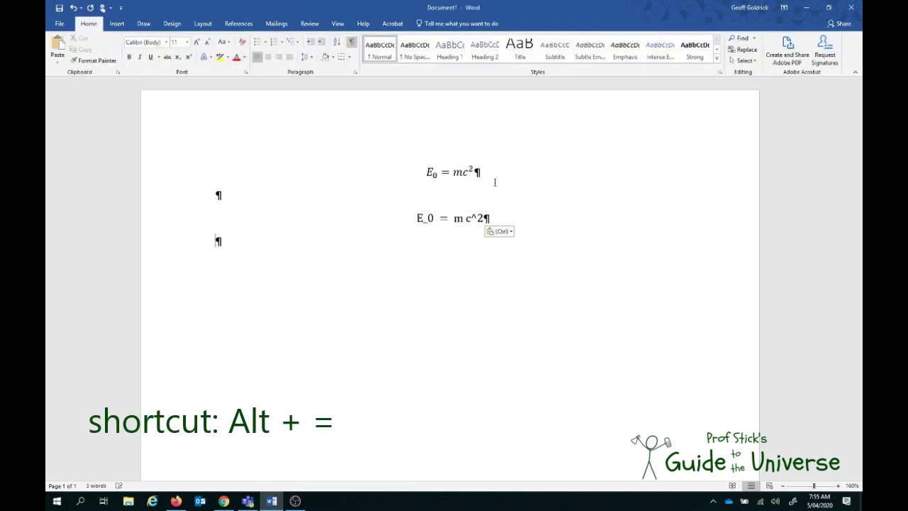
click(435, 218)
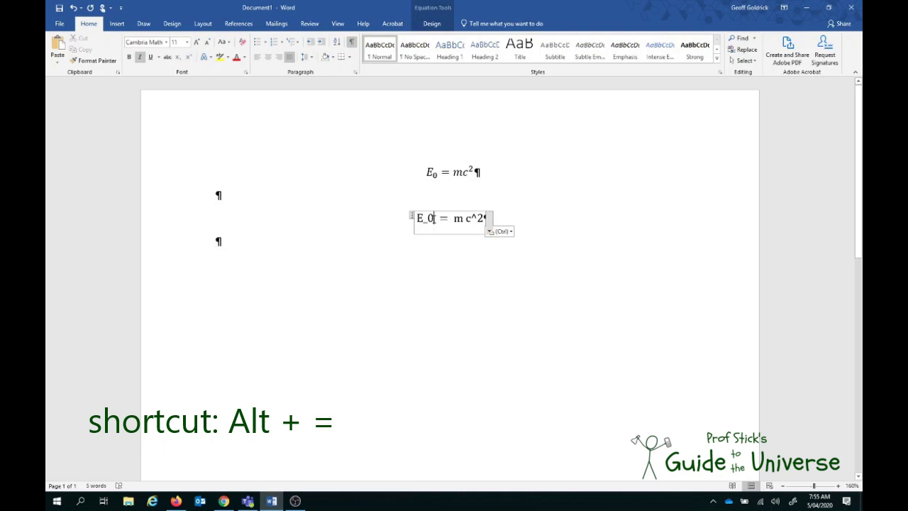
key(BackSpace)
key(BackSpace)
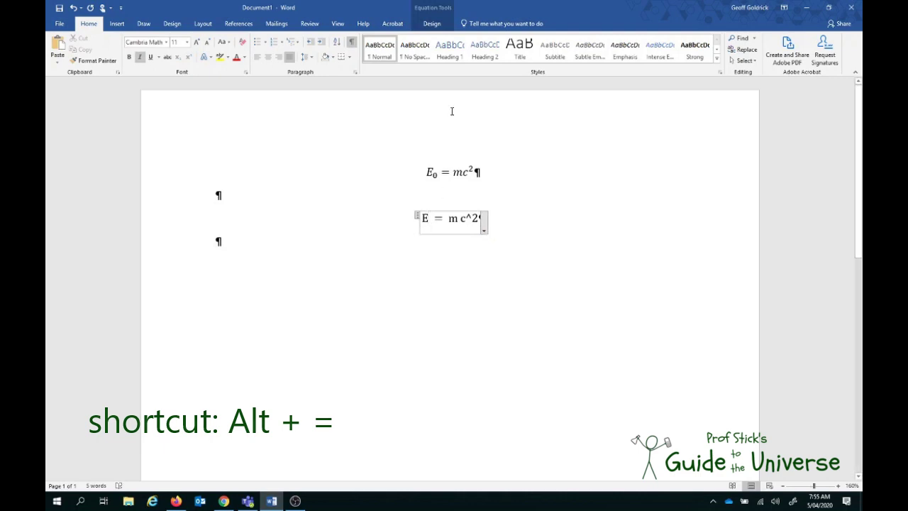
click(447, 218)
text(()
key(Right)
key(Right)
key(Right)
key(Right)
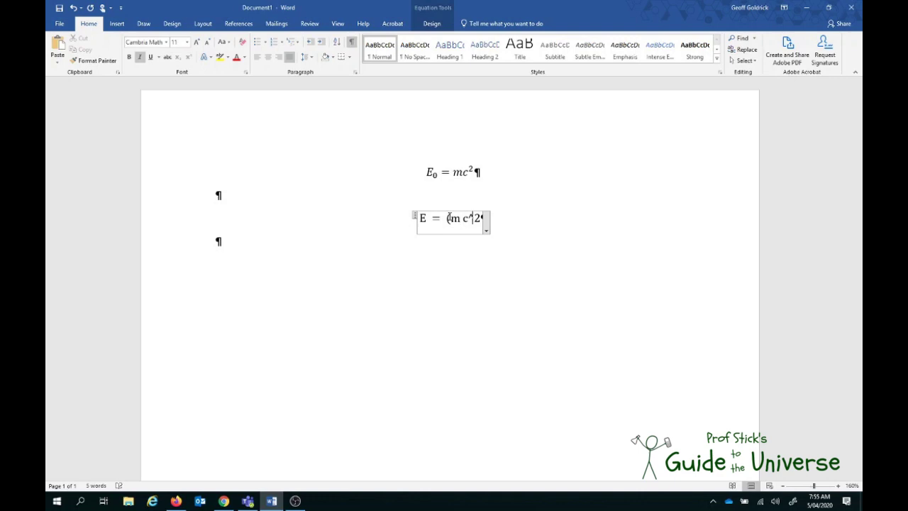
text())
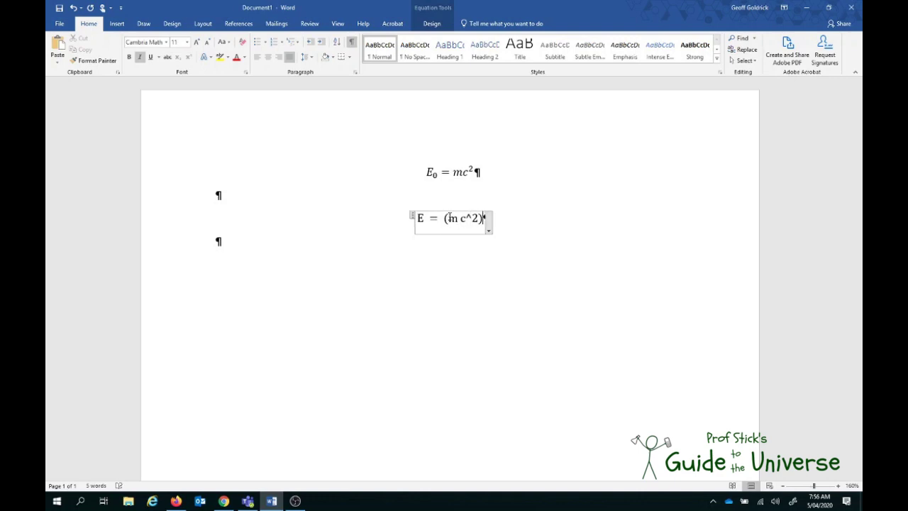
text(^2)
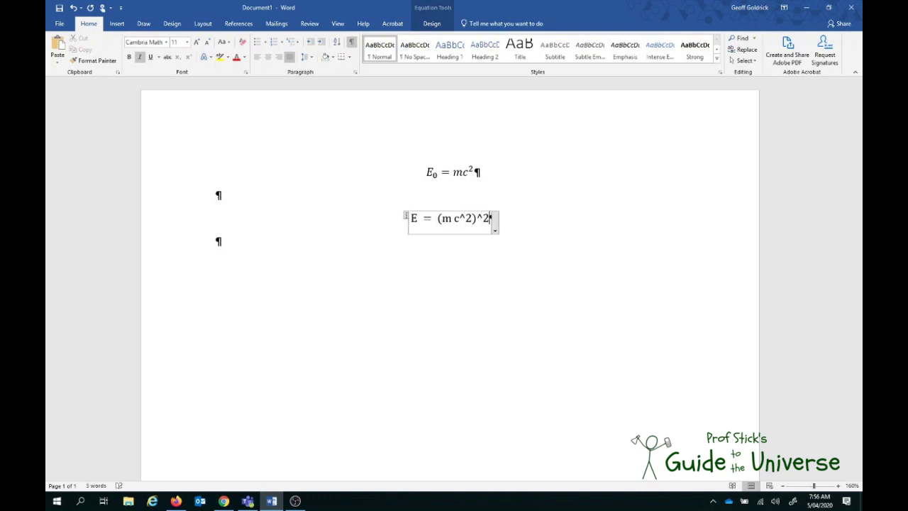
text( + )
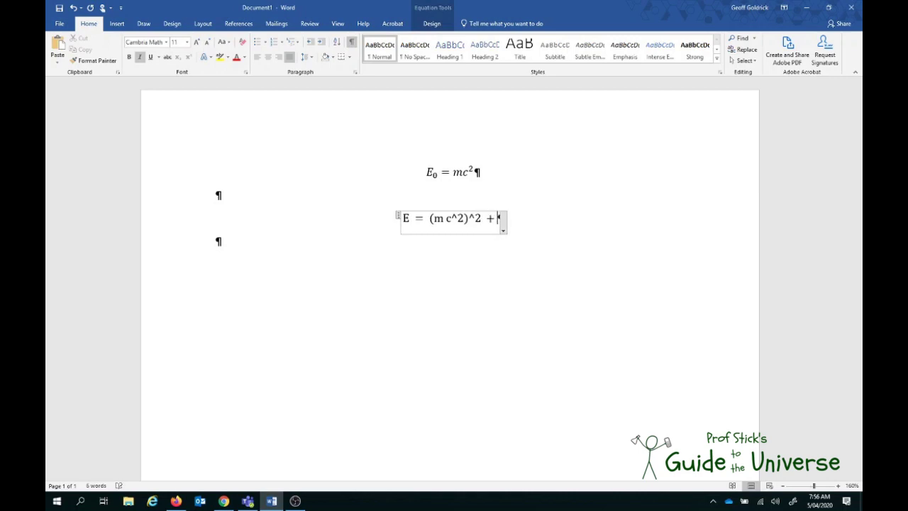
text(p)
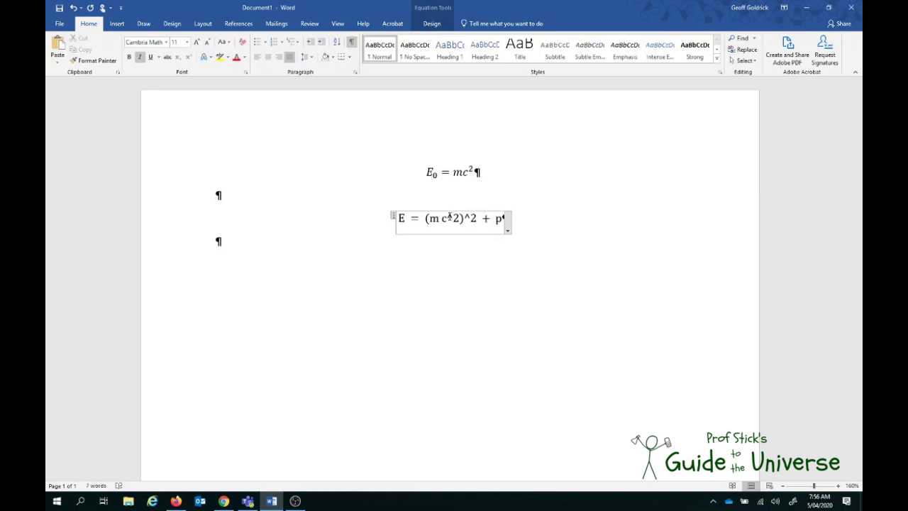
text(^2 c)
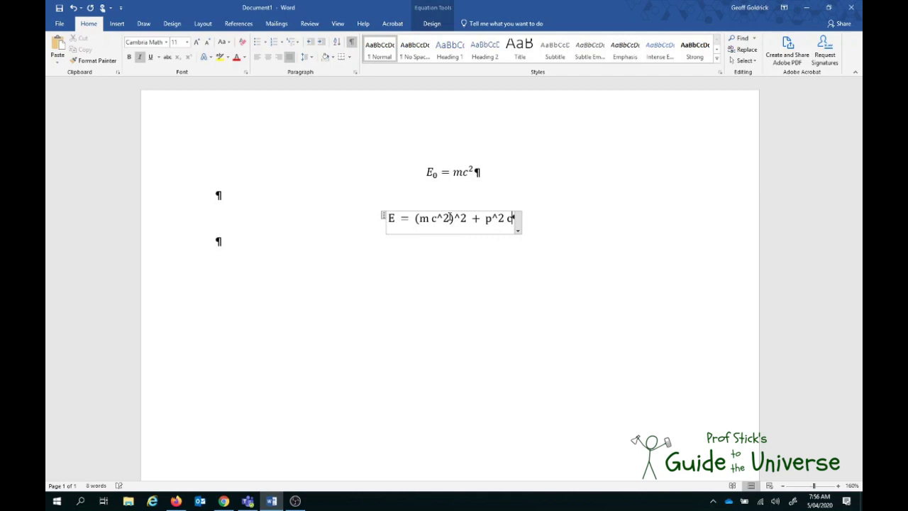
text(^2)
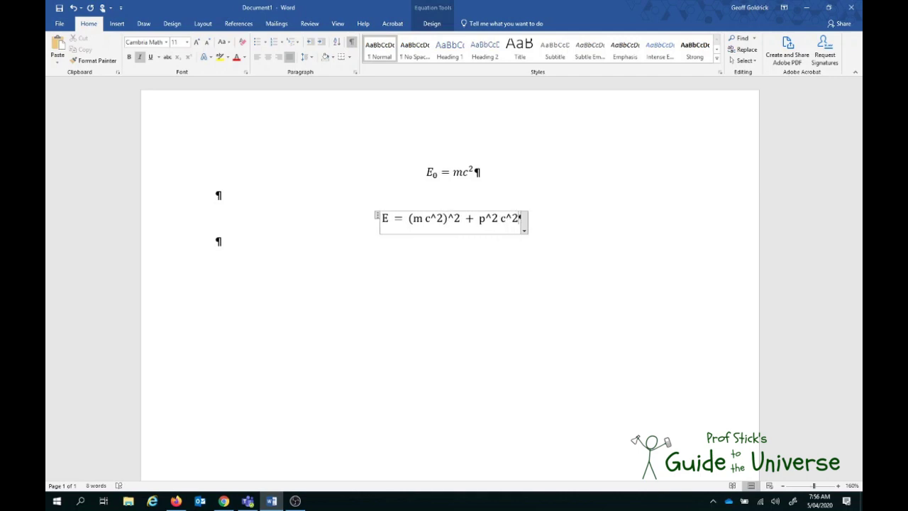
Step: Convert the E = (mc²)² + p²c² equation to professional form
click(524, 229)
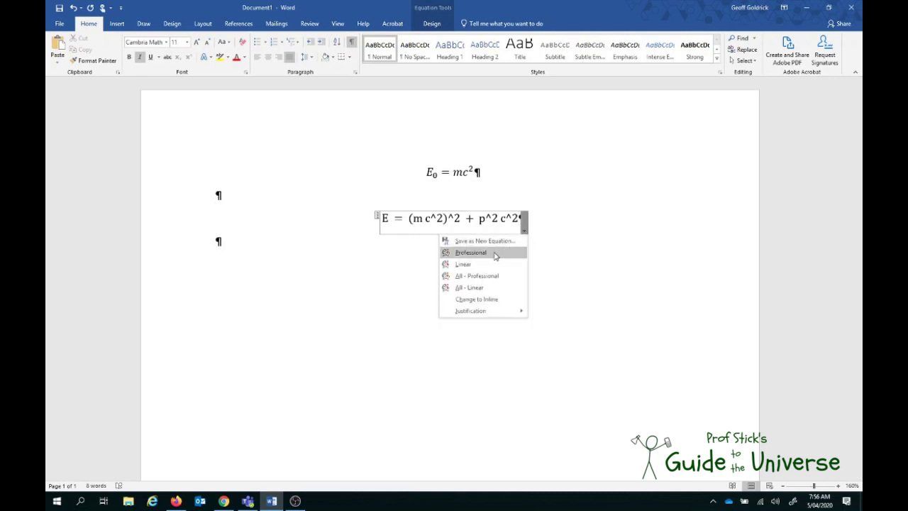
click(495, 253)
click(520, 220)
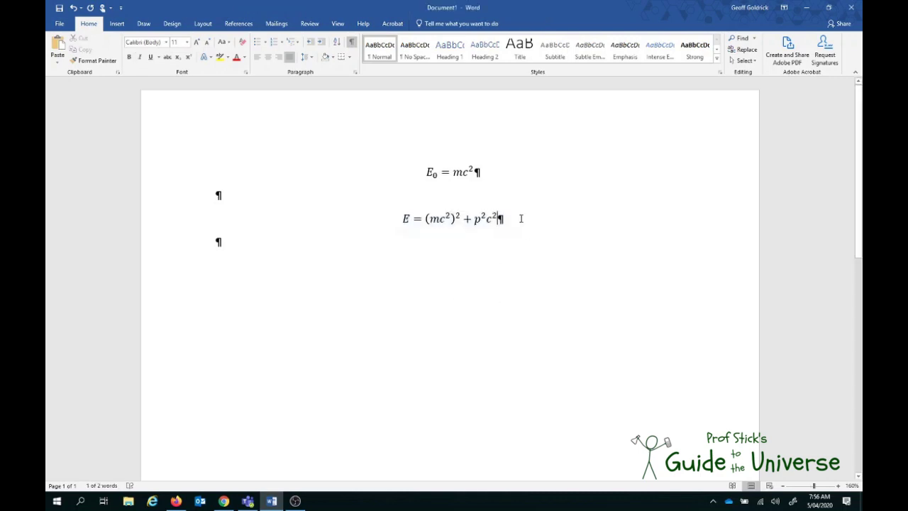
Step: On a new empty line, insert an equation with the Coulomb's law LaTeX f = \frac{1}{4 \pi \epsilon_0} \frac{q_1 q_2}{r^2}
key(Return)
key(Return)
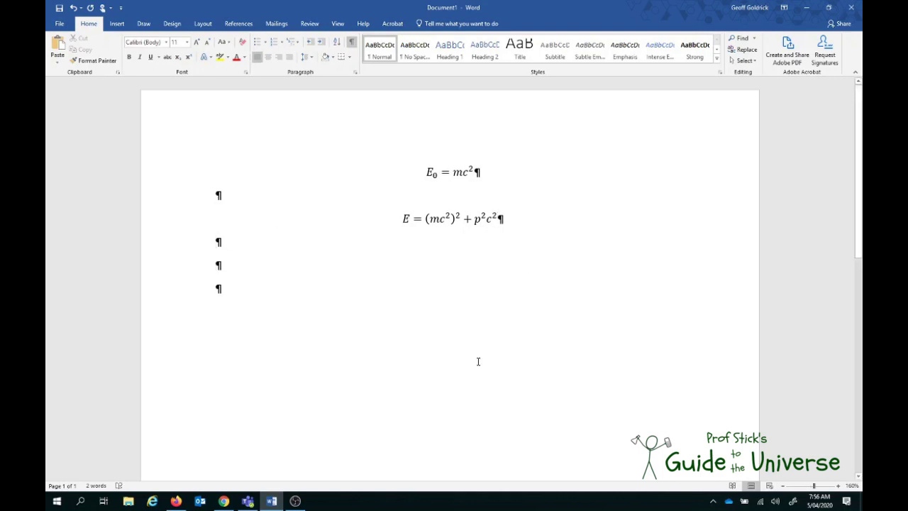
key(alt+Tab)
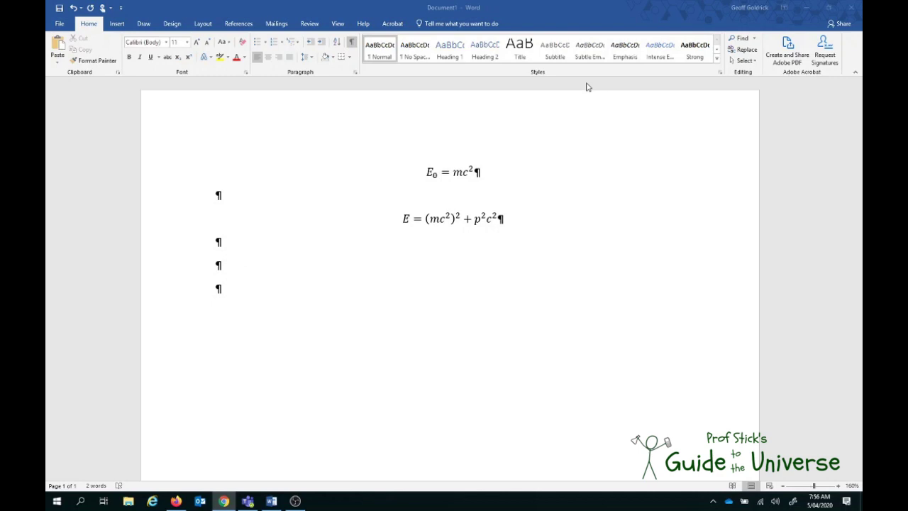
click(218, 266)
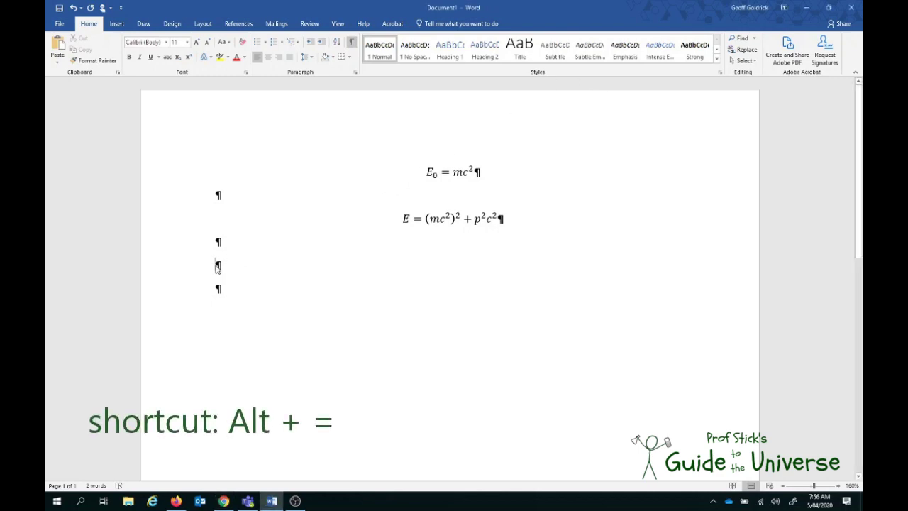
key(alt+equal)
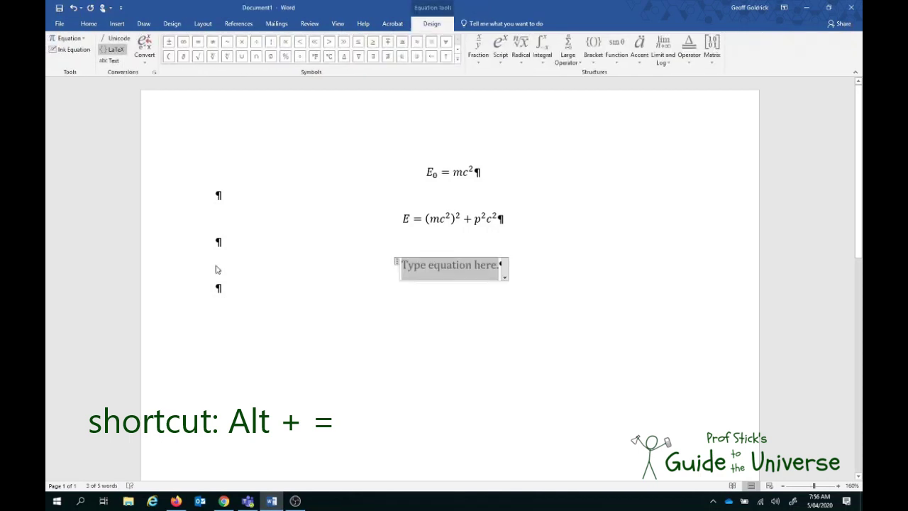
text(f)
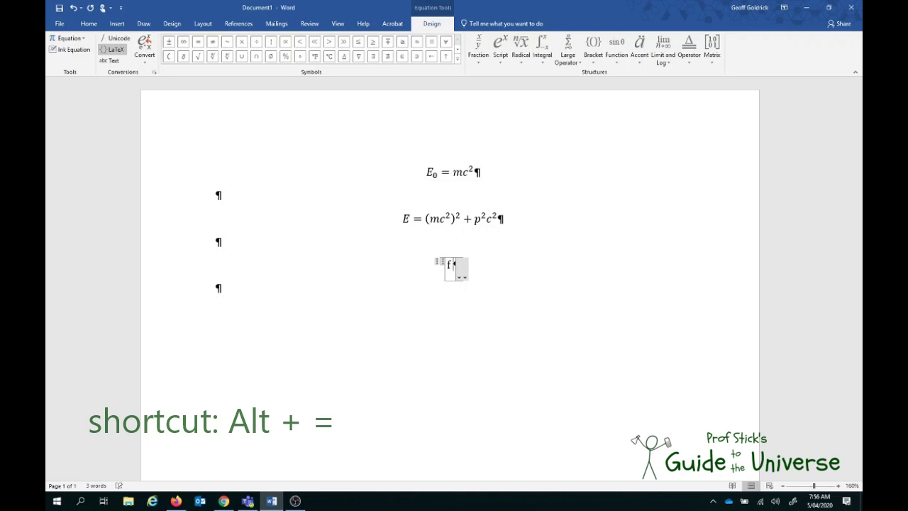
text(=r)
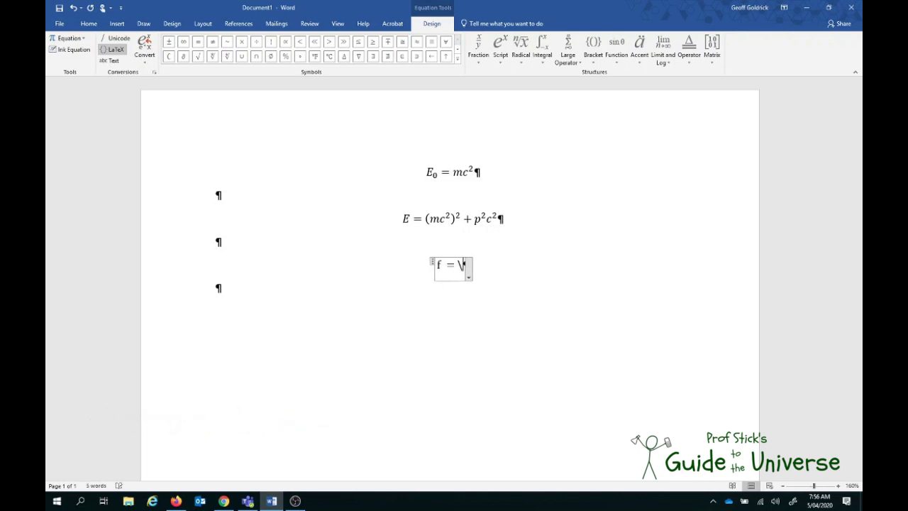
text(ac{)
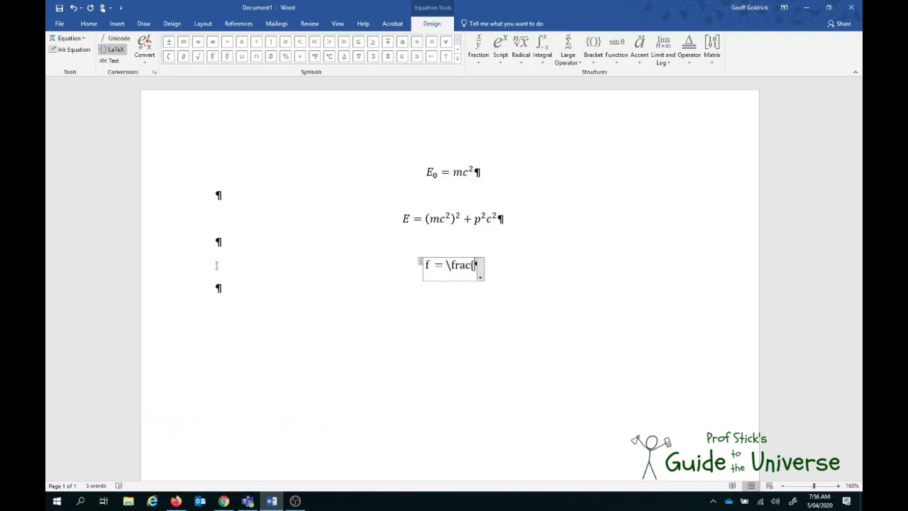
text(1}{)
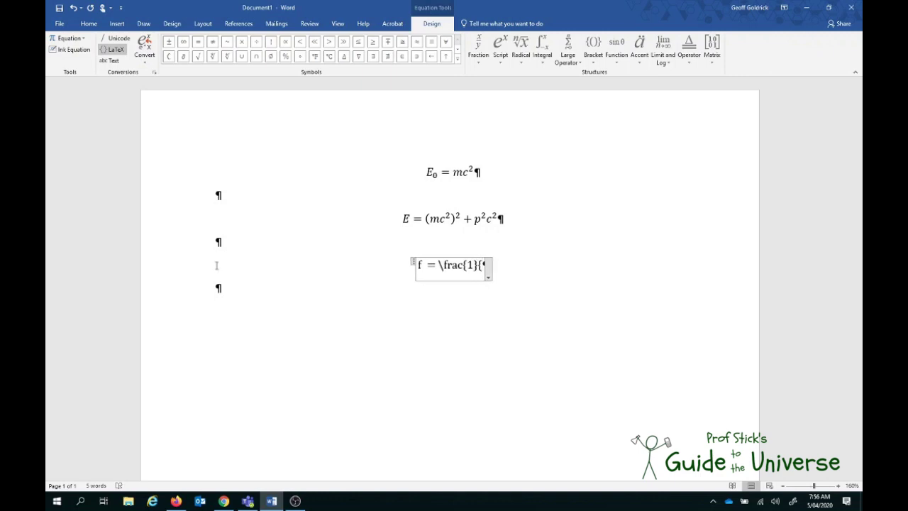
text(4 \)
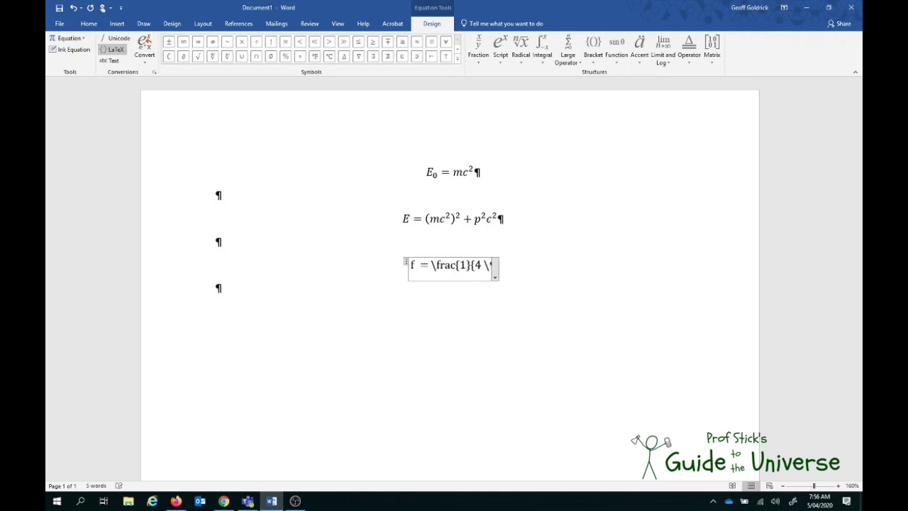
text(pi)
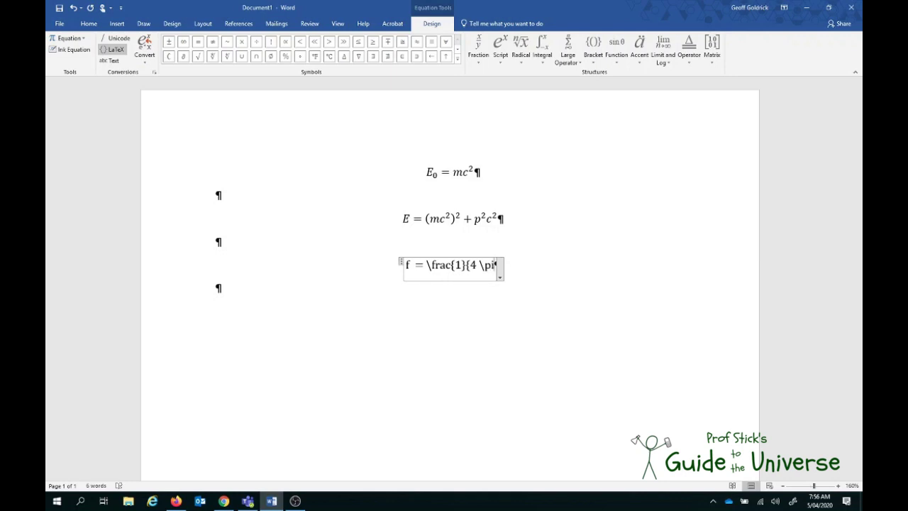
text( \)
text(e)
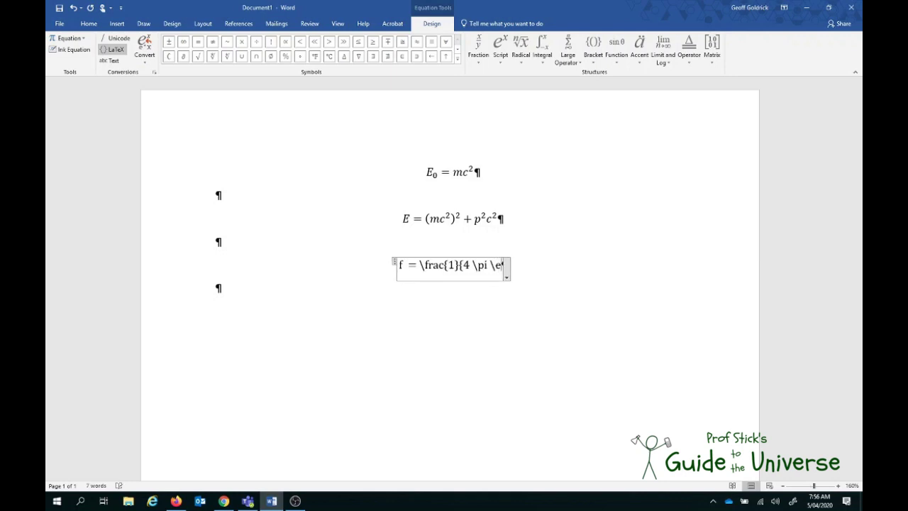
text(psilon)
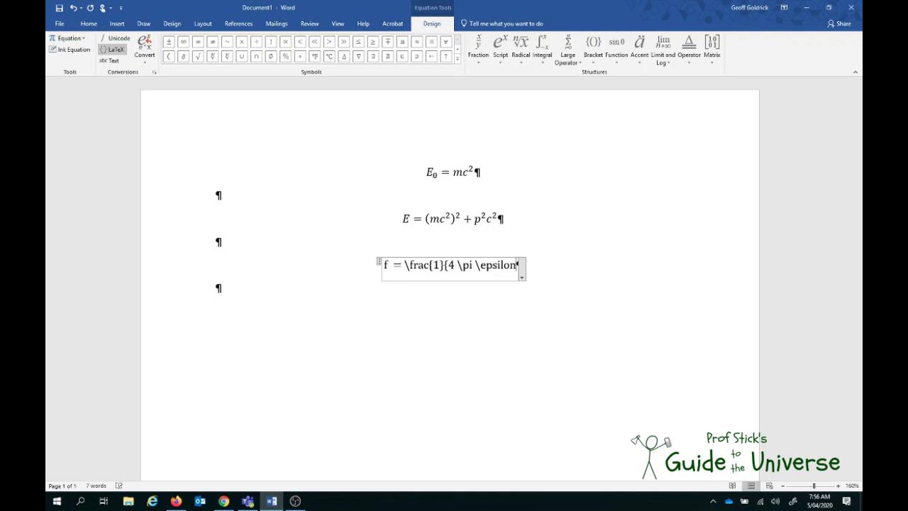
text(_0)
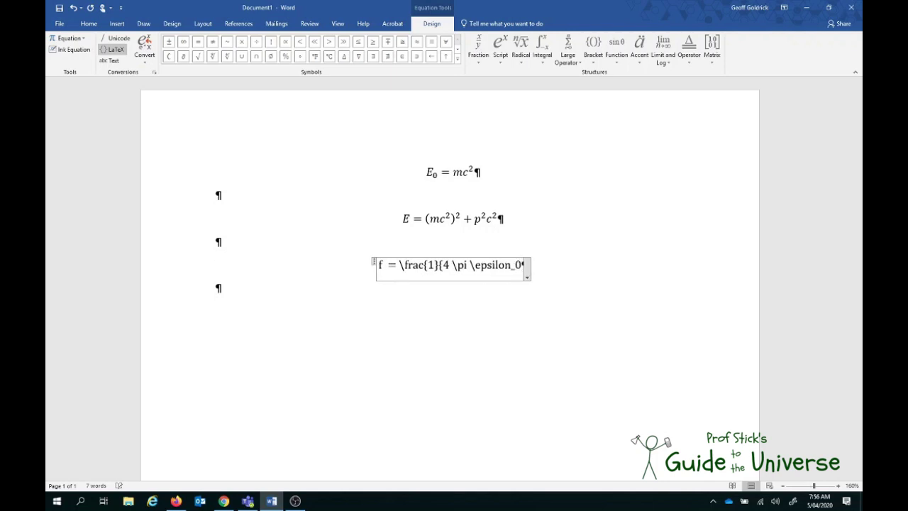
text(})
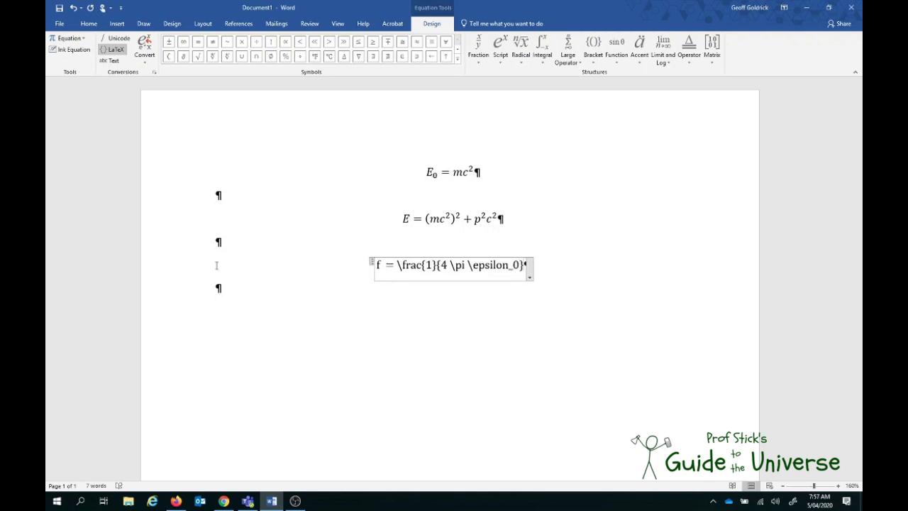
text( \fra)
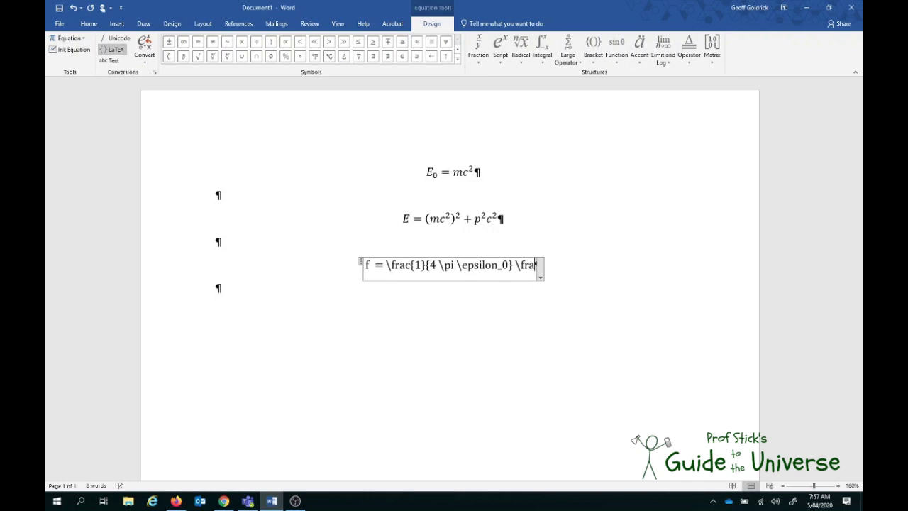
text(c{)
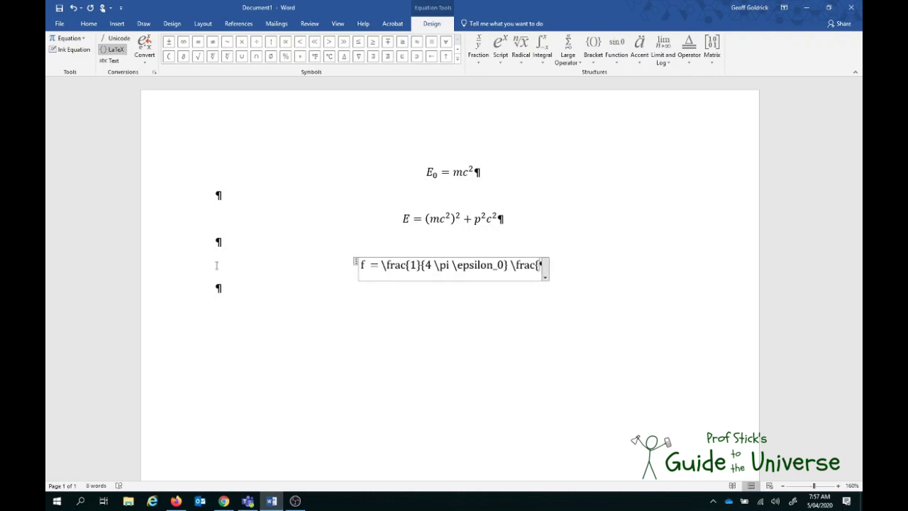
text(q_1)
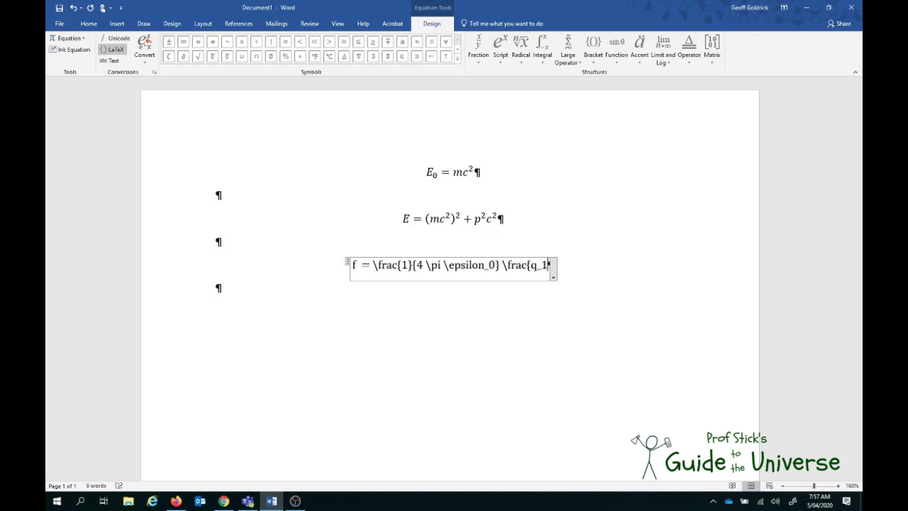
text( q_2)
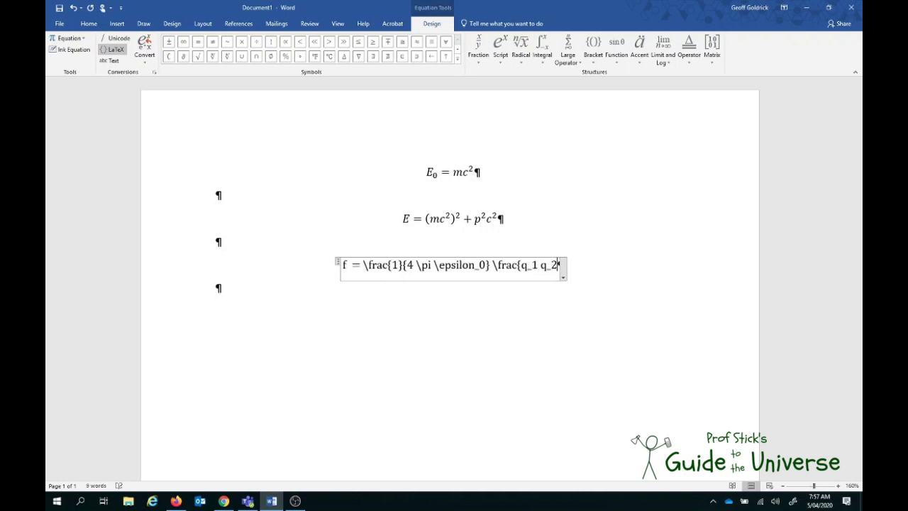
text(}{)
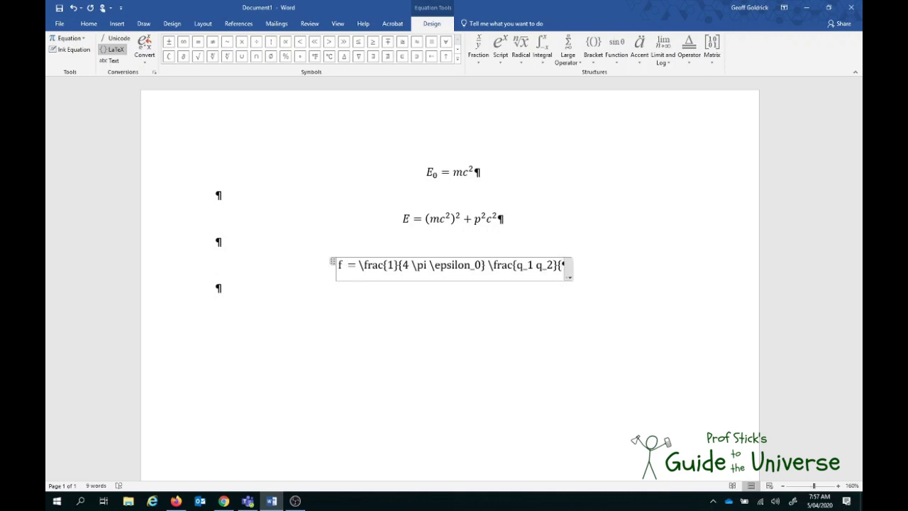
text(r^2})
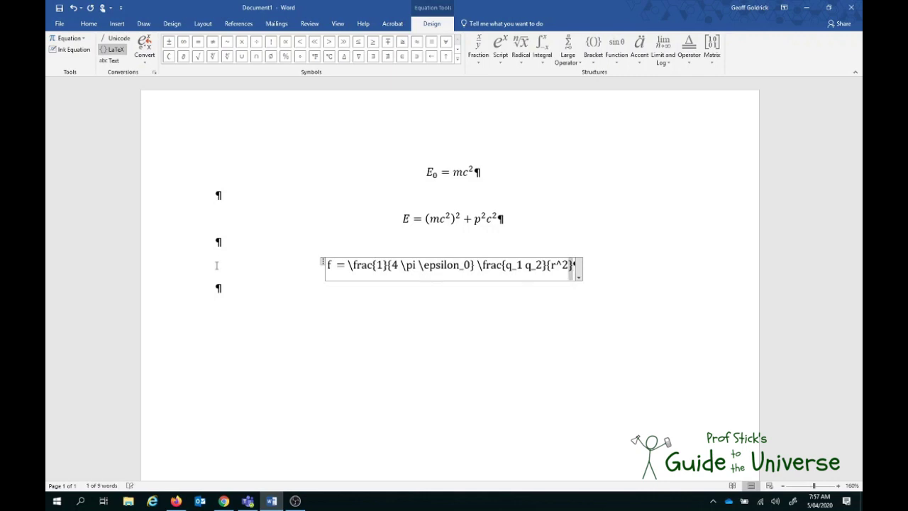
Step: Replace the lowercase f with a capital F in the Coulomb's law equation
click(216, 265)
click(333, 265)
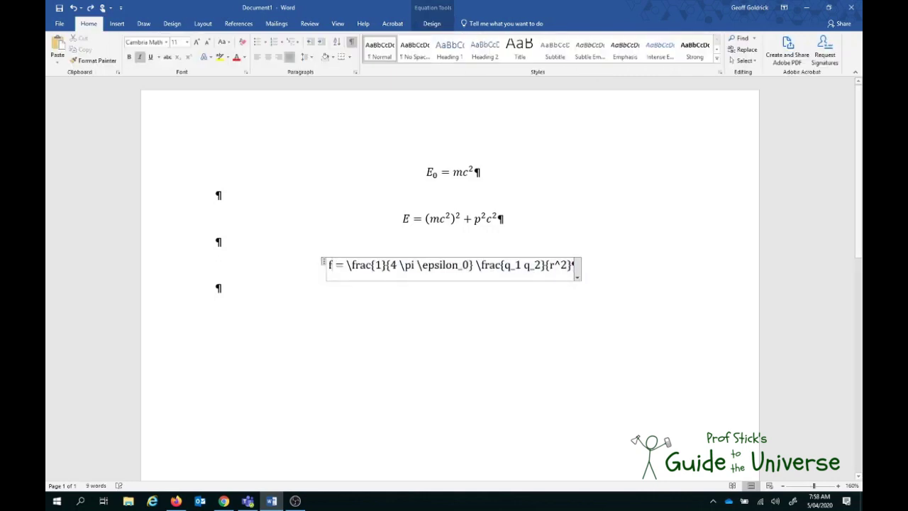
text(F)
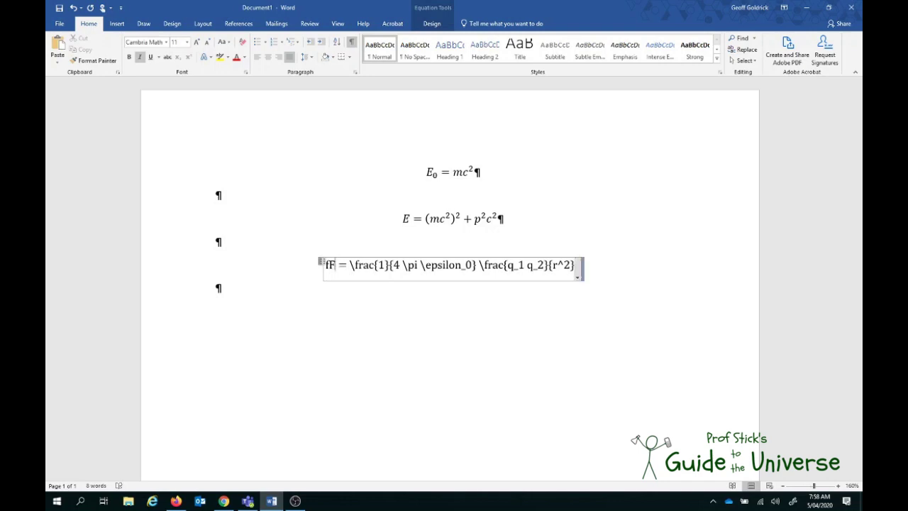
key(BackSpace)
key(BackSpace)
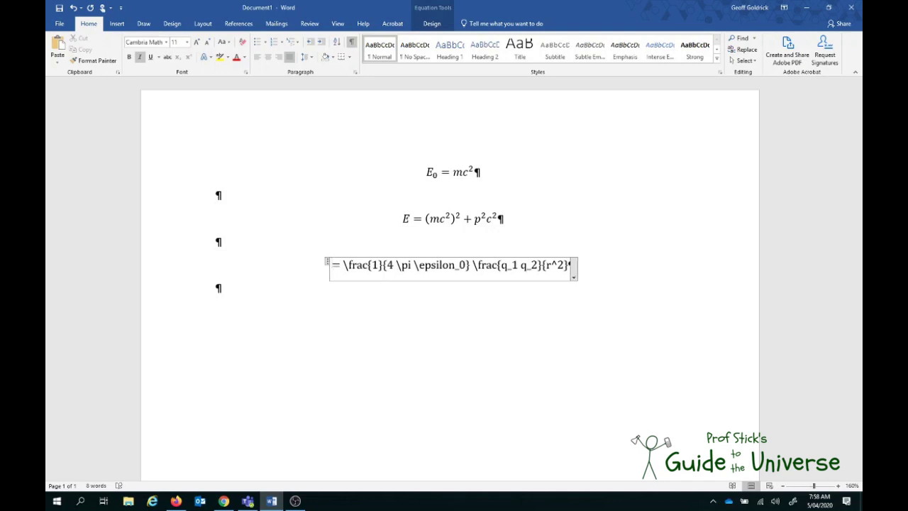
text(F)
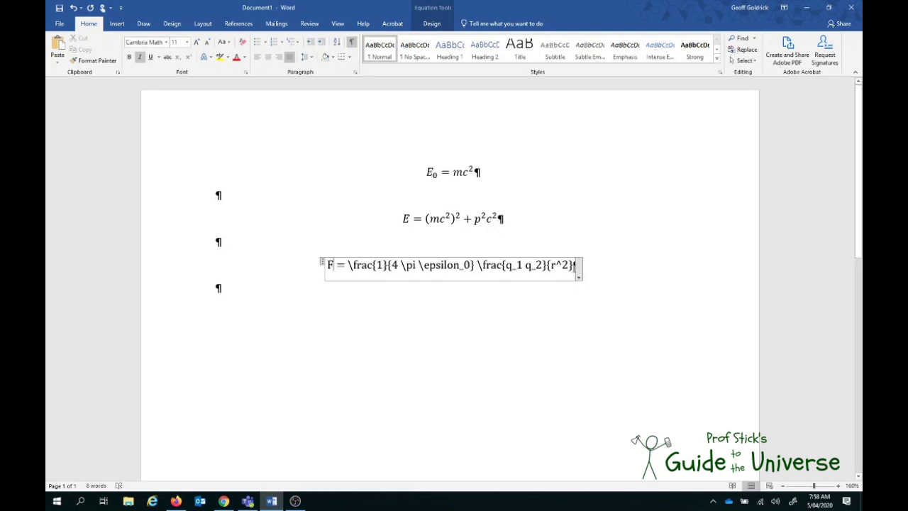
Step: Convert F = 1/(4πε₀) · q₁q₂/r² to professional form
drag(579, 274, 329, 273)
key(ctrl+c)
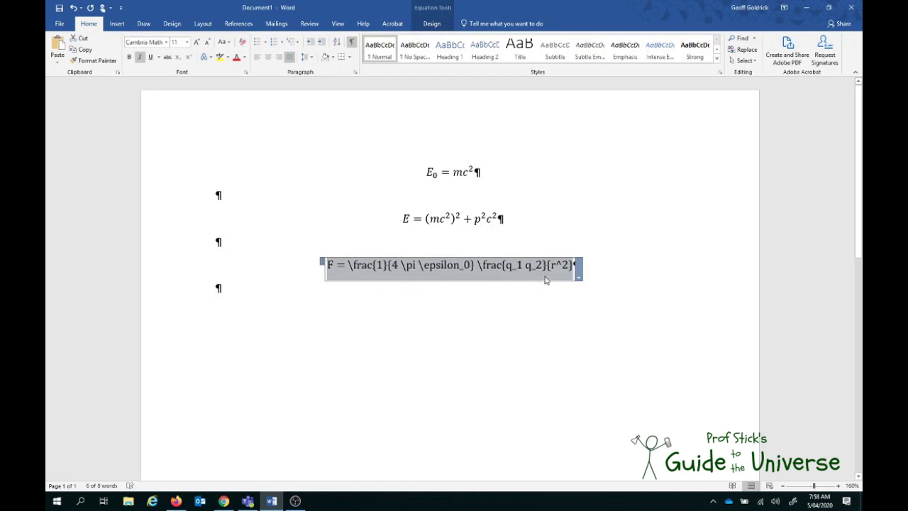
click(578, 270)
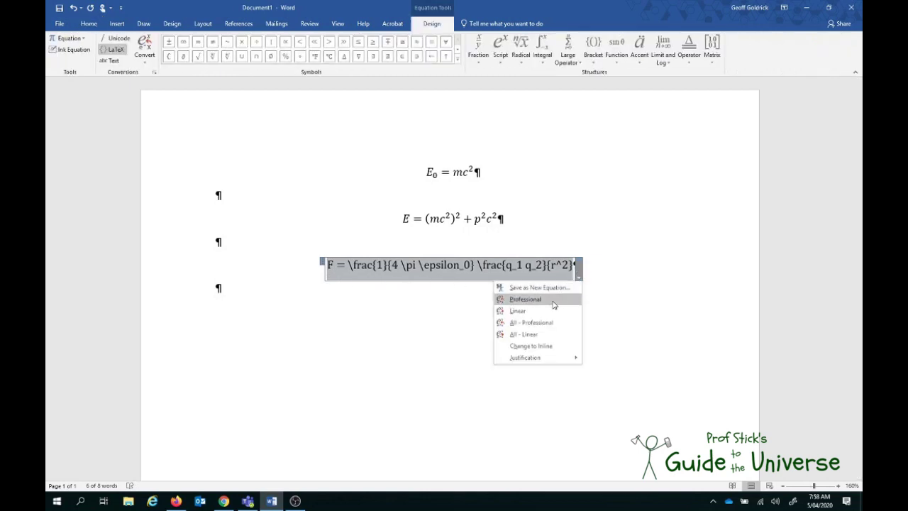
click(552, 303)
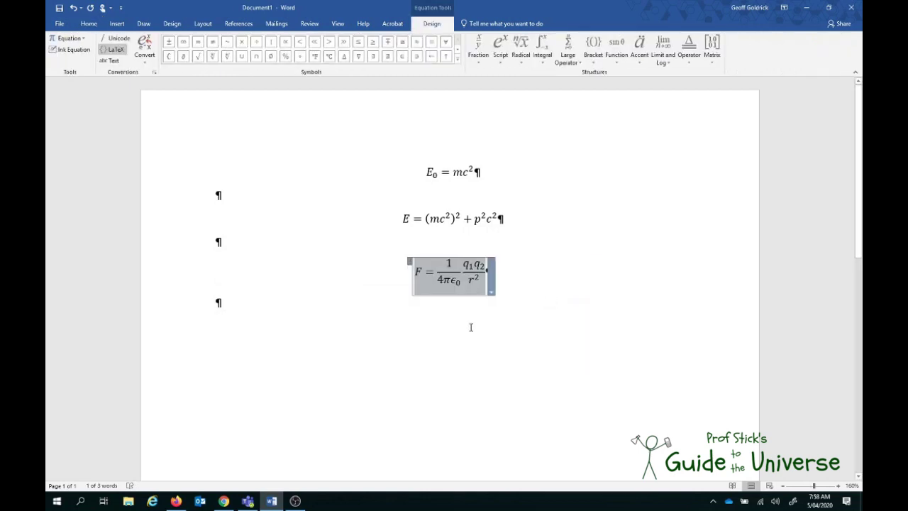
click(237, 304)
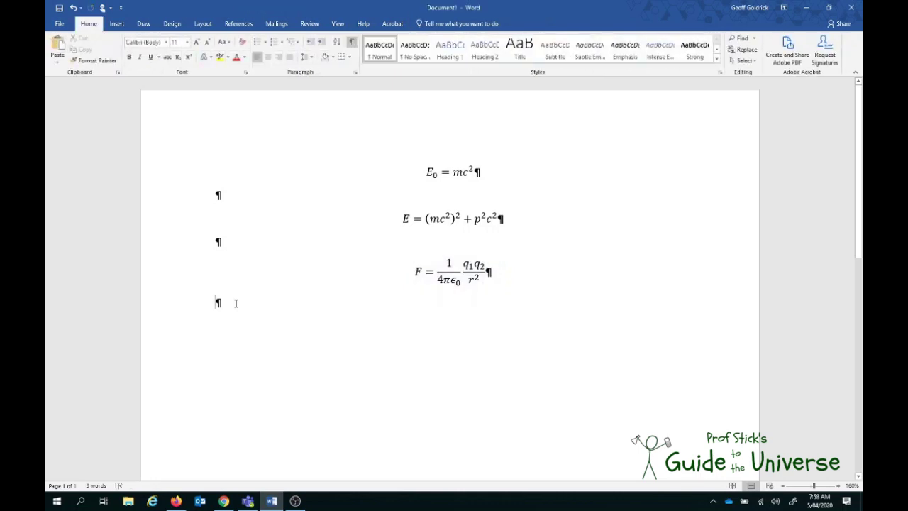
Step: Paste the Coulomb LaTeX into a new equation and rearrange it to r^2 = … q_1 q_2 over F
key(Return)
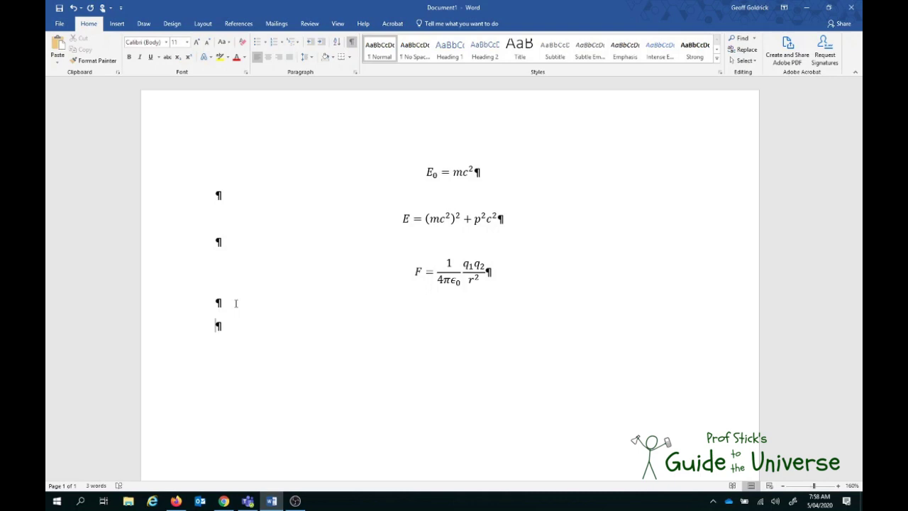
key(alt+equal)
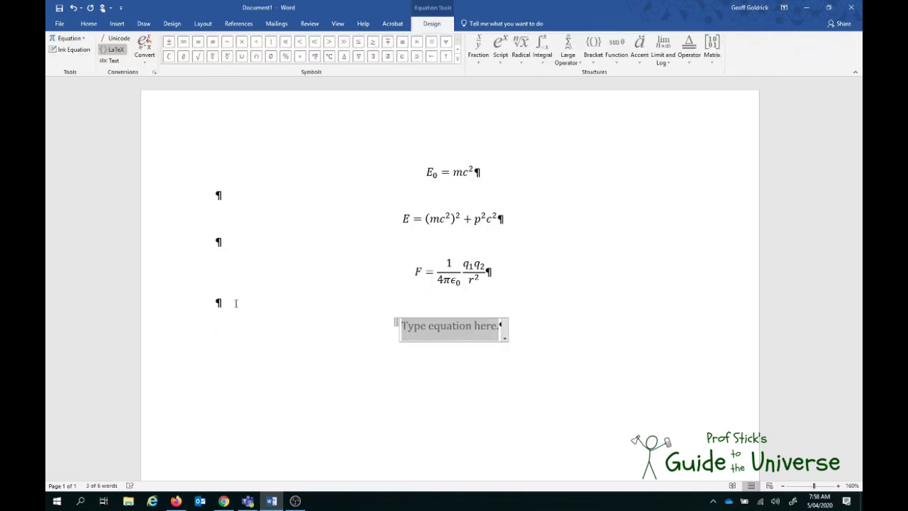
key(ctrl+v)
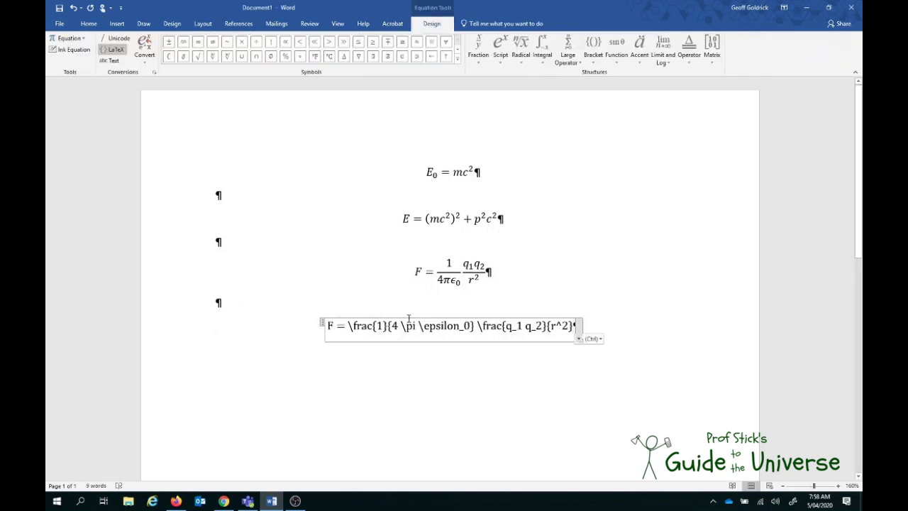
drag(550, 327, 568, 329)
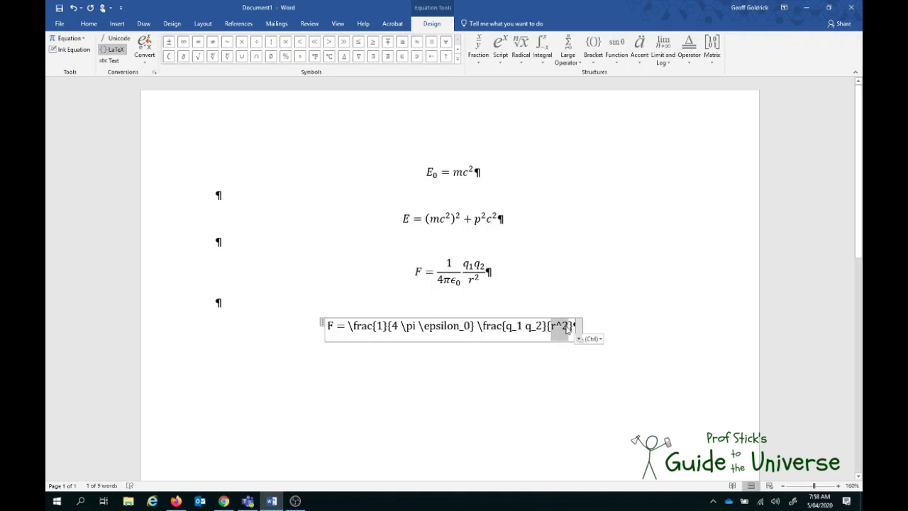
click(329, 326)
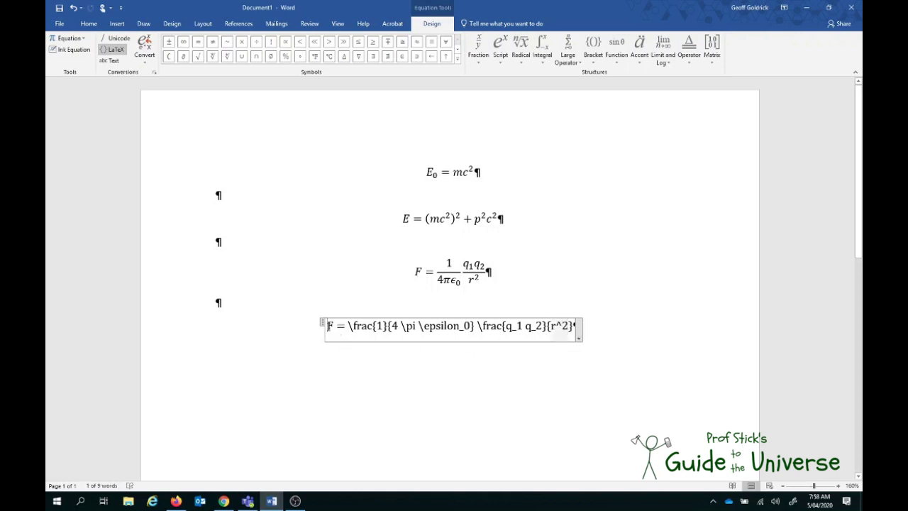
text(r^2})
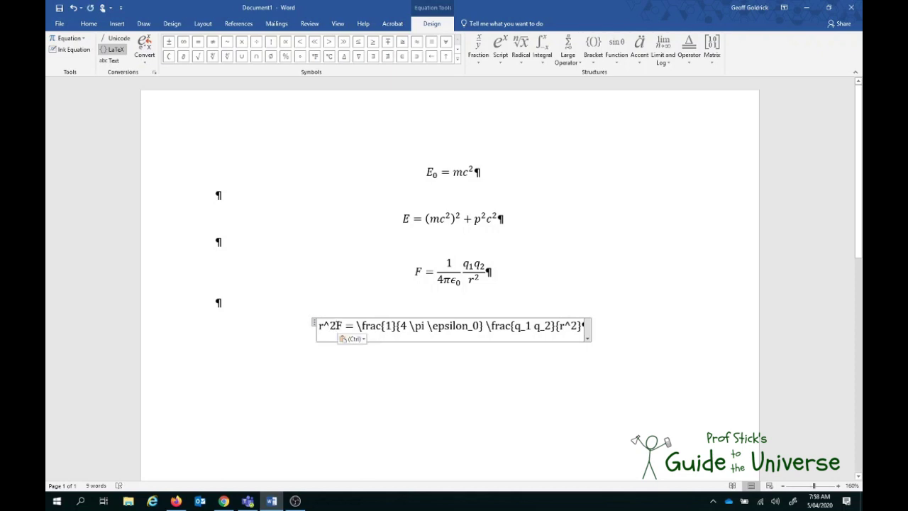
drag(335, 326, 343, 330)
key(BackSpace)
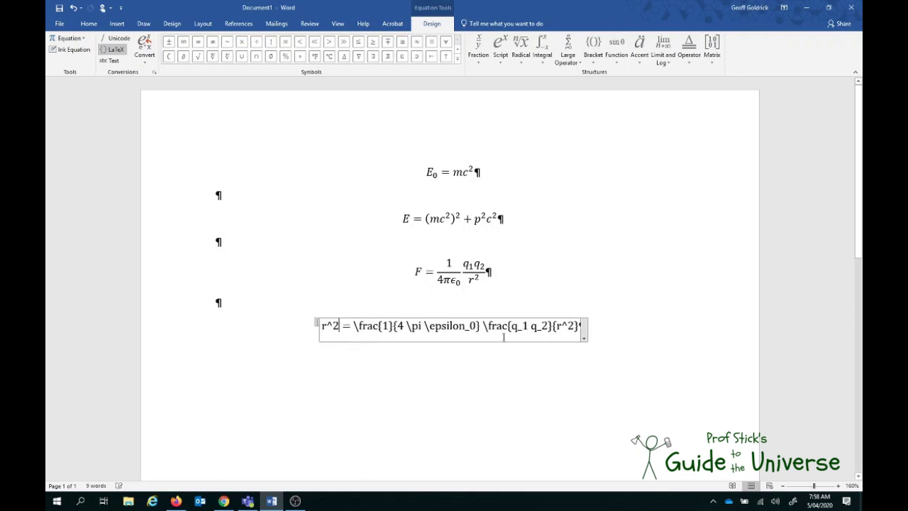
drag(558, 328, 575, 330)
text(F)
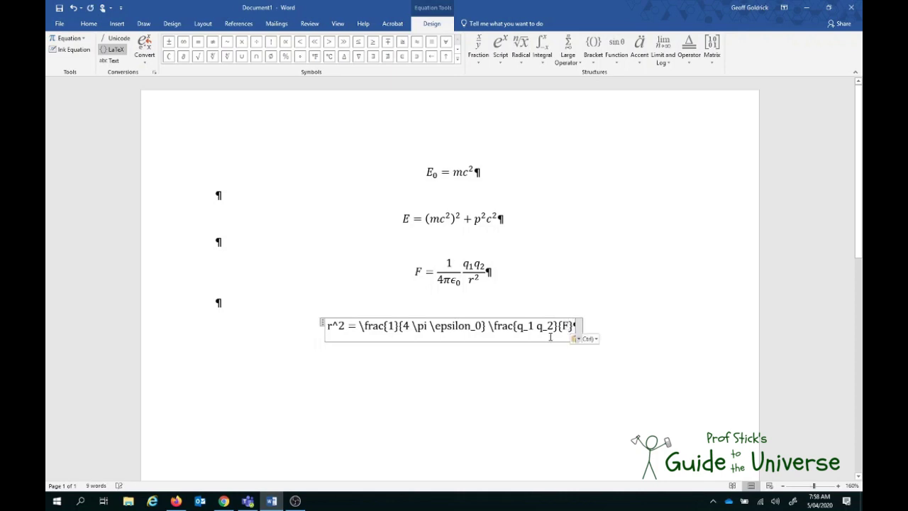
Step: Convert the r² = 1/(4πε₀) · q₁q₂/F equation to professional form
drag(578, 325, 324, 326)
key(ctrl+c)
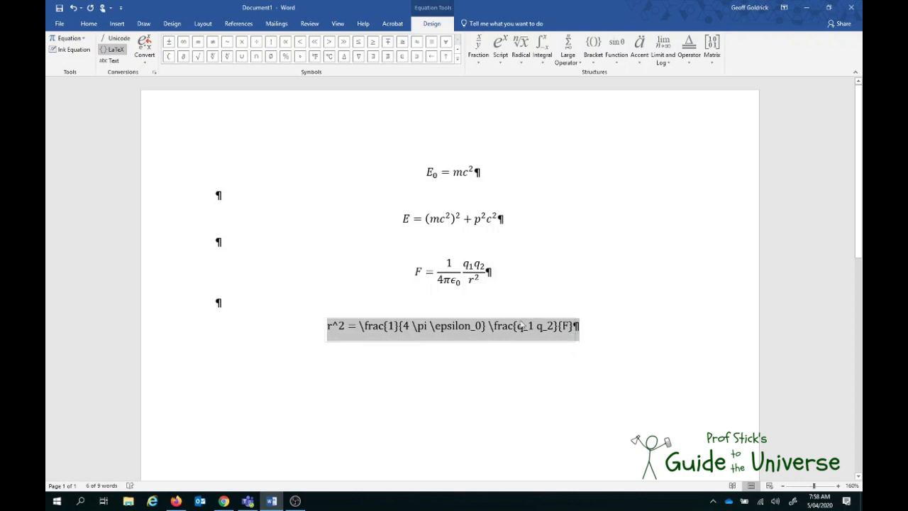
key(alt+equal)
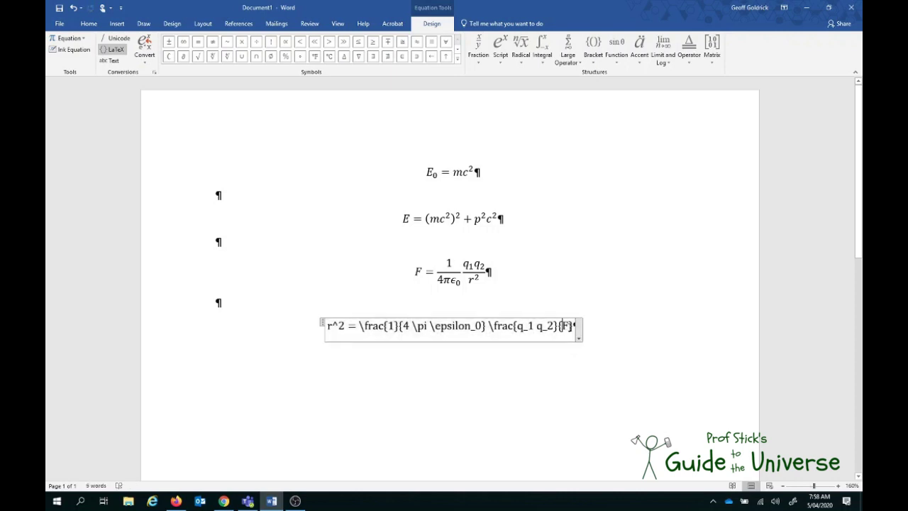
click(579, 338)
click(544, 362)
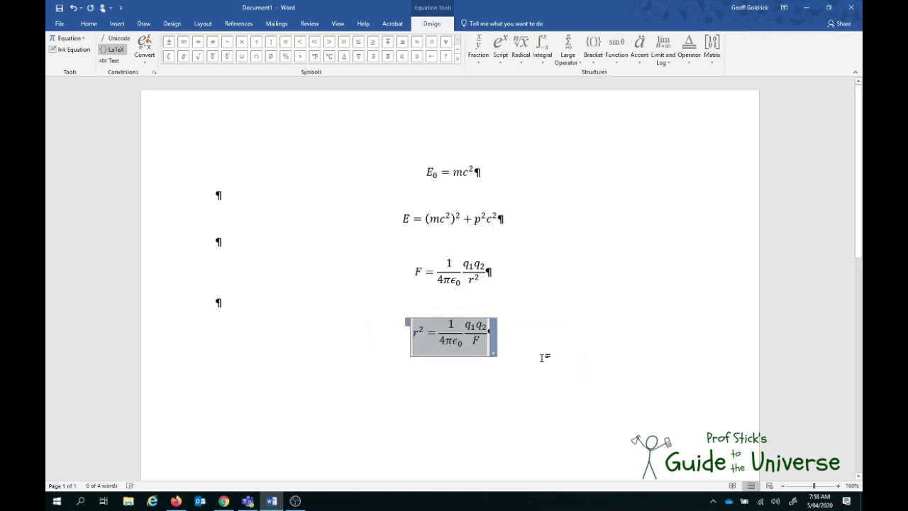
click(530, 341)
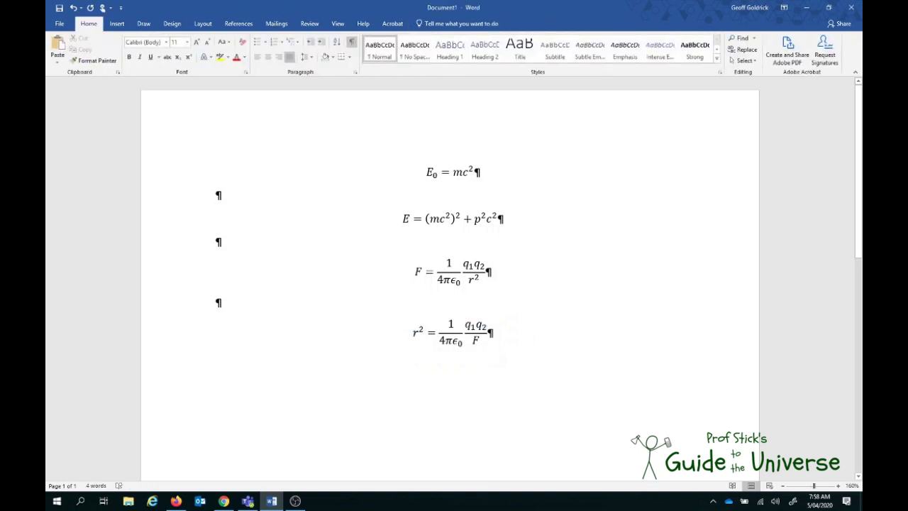
Step: Paste the r^2 LaTeX into a new equation, change r^2 to r, and wrap the right side in \sqrt{…}
key(Return)
key(Return)
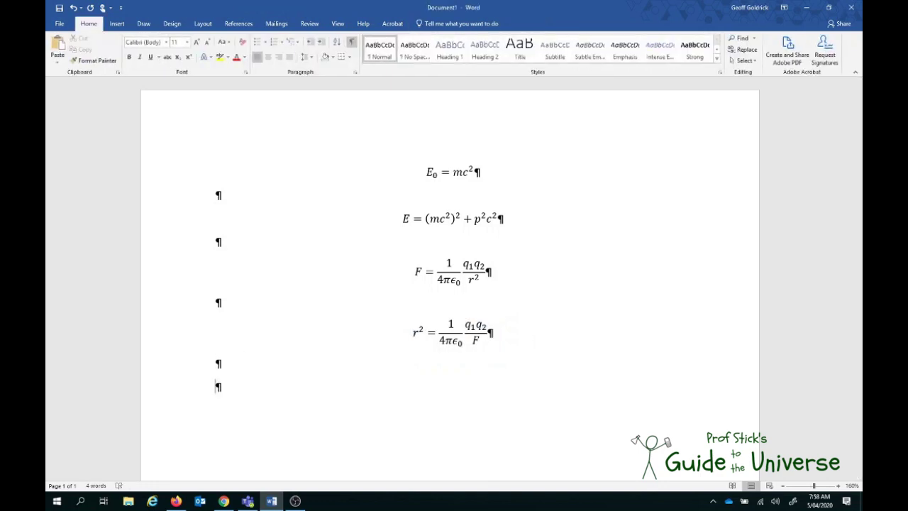
key(alt+equal)
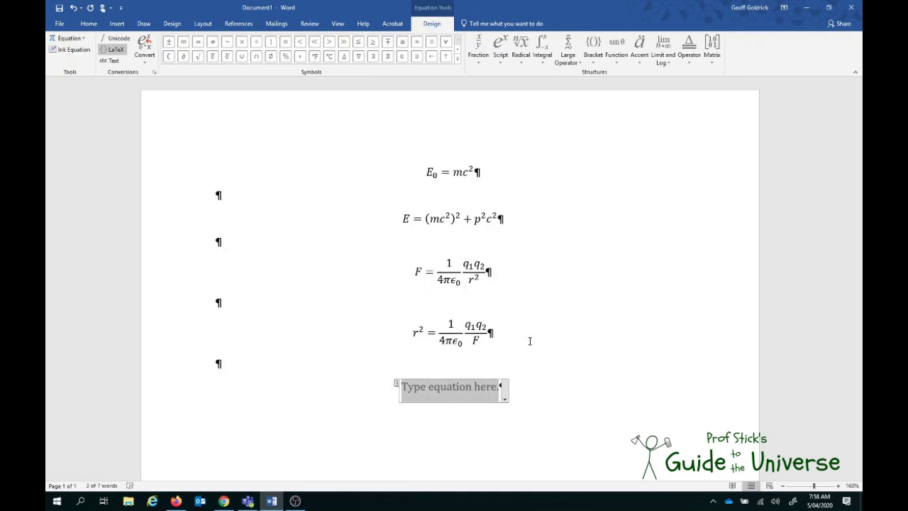
key(ctrl+v)
key(shift+Up)
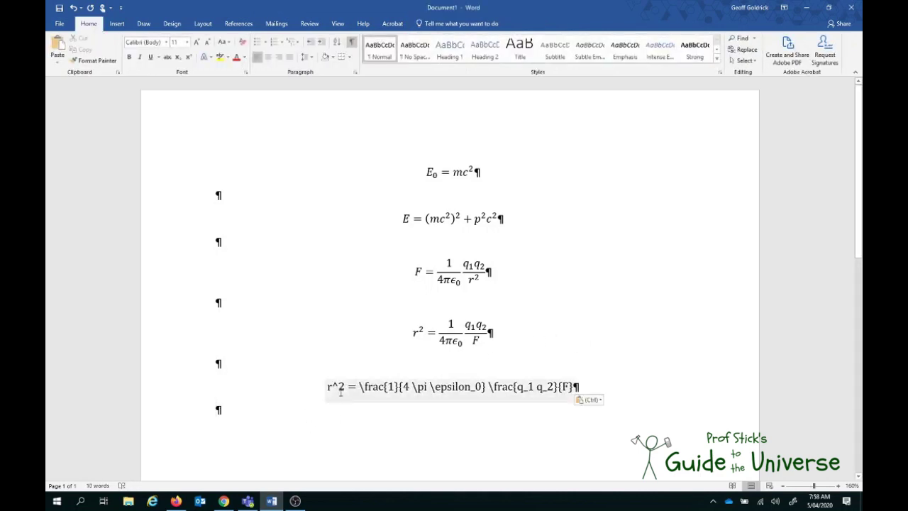
key(alt+equal)
click(347, 387)
key(BackSpace)
key(BackSpace)
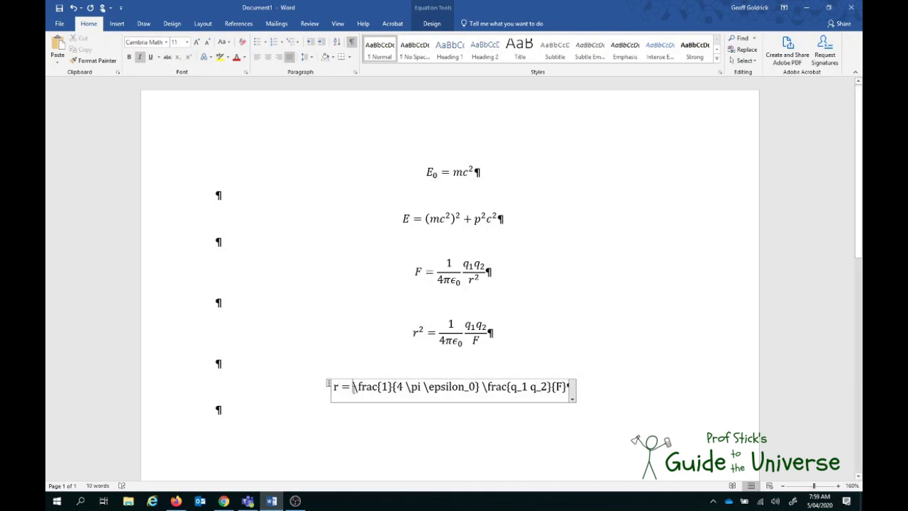
text(\sqrt)
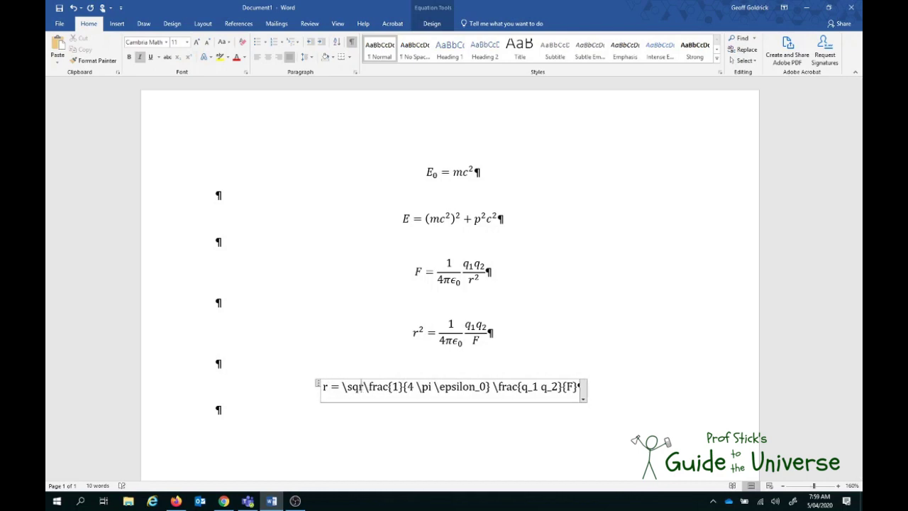
text({)
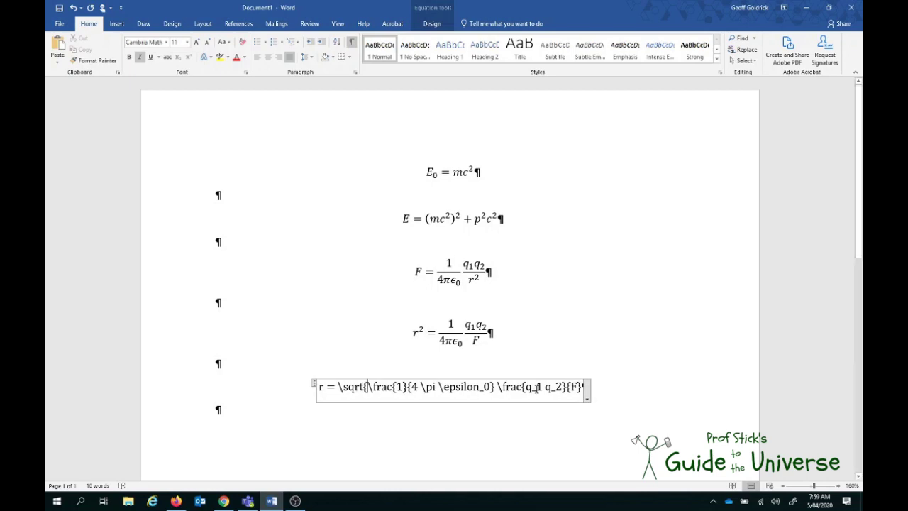
click(582, 386)
text(})
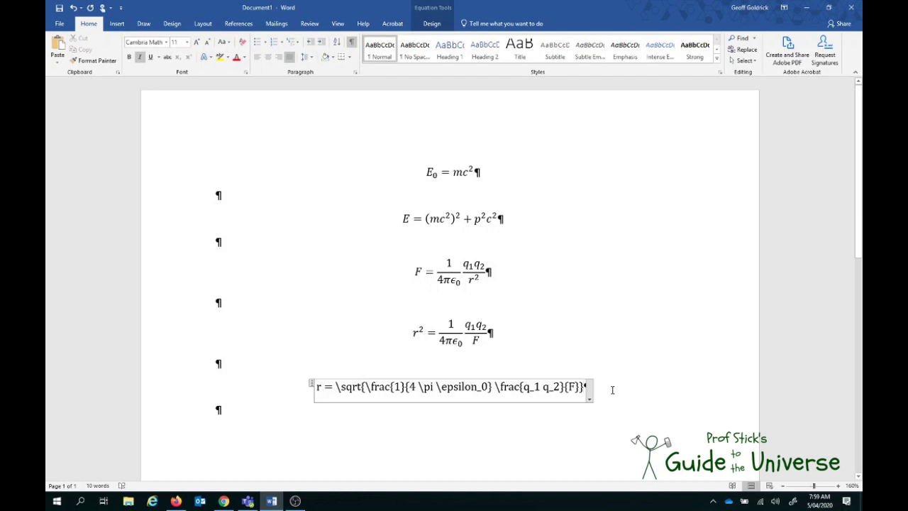
Step: Convert the r = √(1/(4πε₀) · q₁q₂/F) equation to professional form
click(590, 398)
click(563, 419)
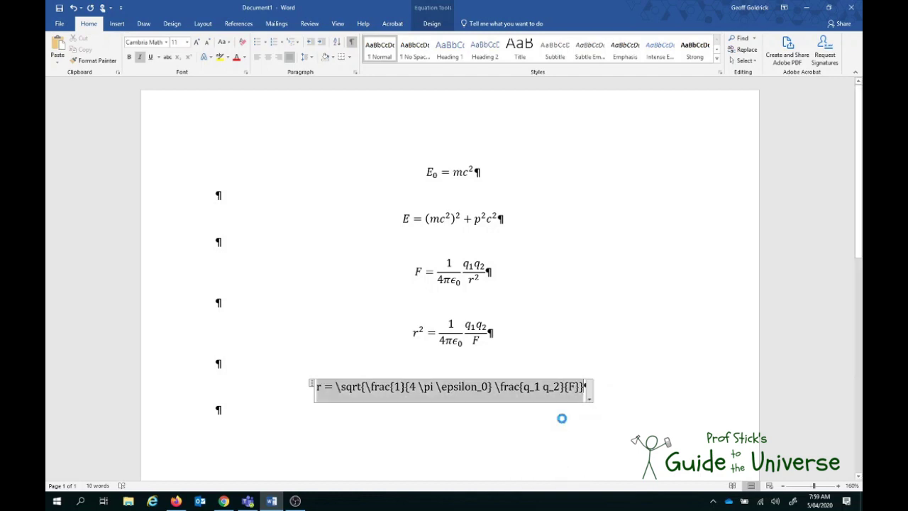
click(557, 396)
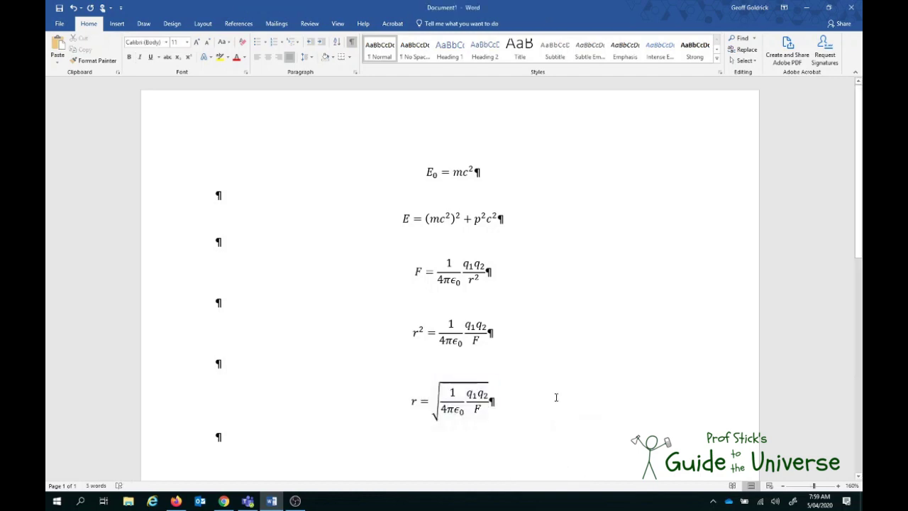
Step: Copy the time dilation equation's LaTeX from the cookbook page, then return to Word's last empty paragraph
key(Return)
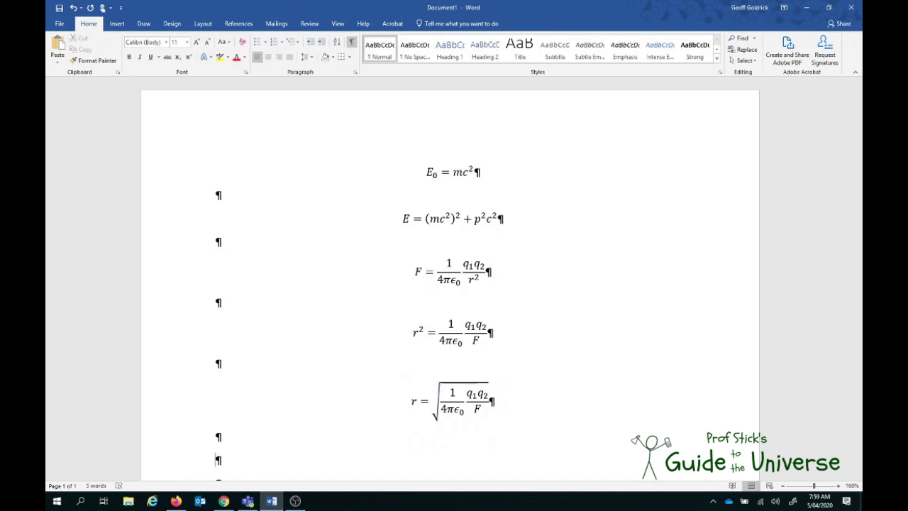
drag(315, 7, 47, 28)
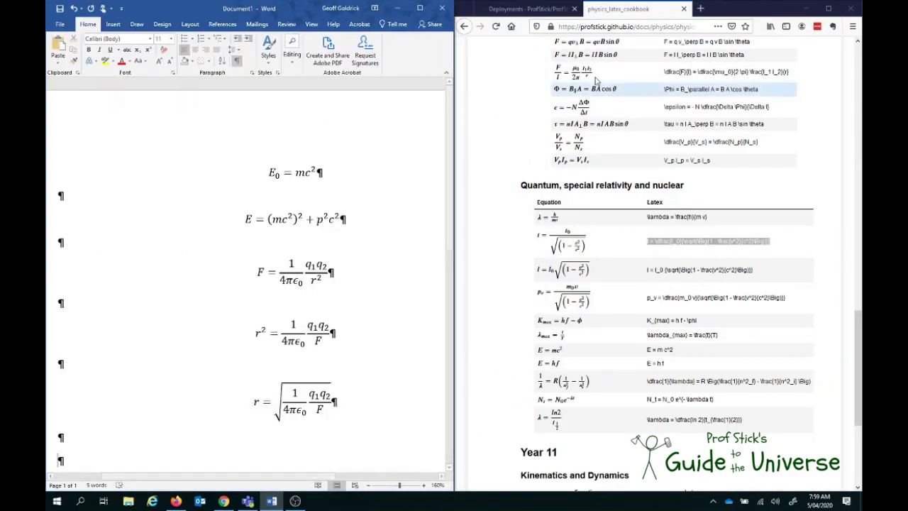
scroll(624, 298, up, 5)
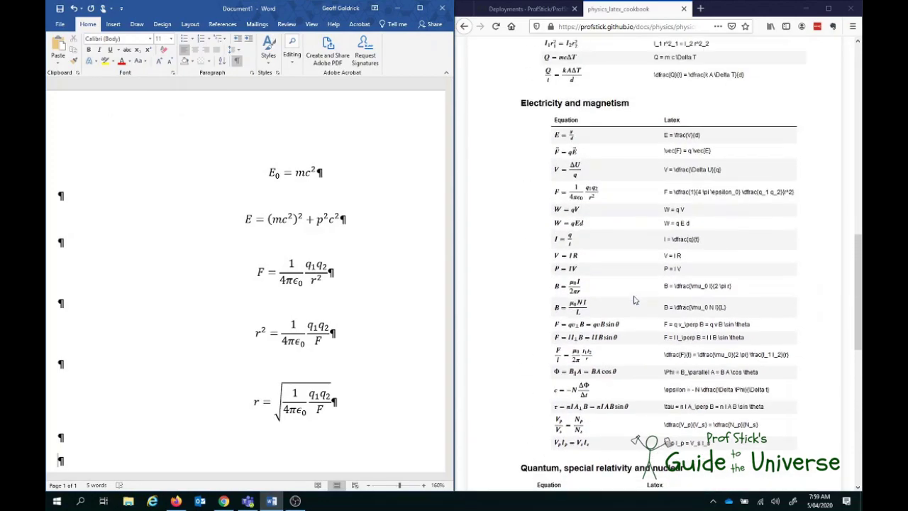
scroll(635, 300, up, 7)
scroll(634, 297, down, 5)
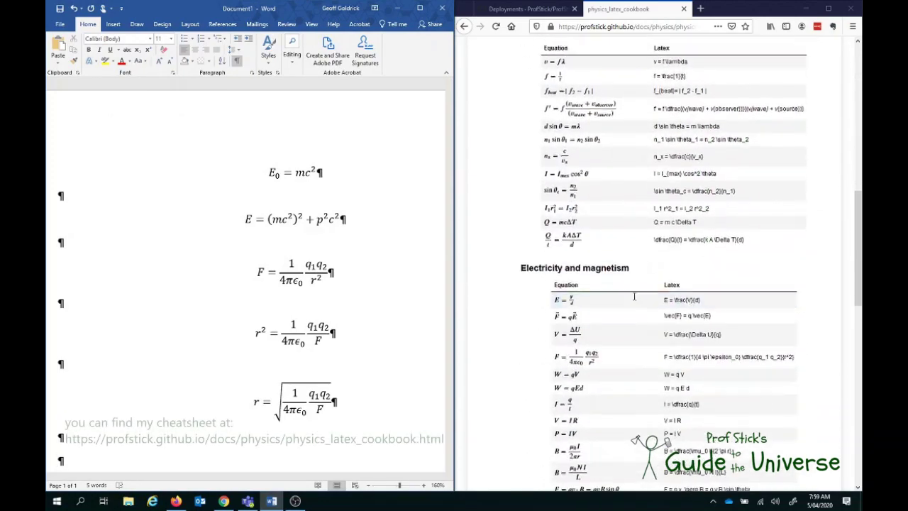
scroll(635, 297, down, 10)
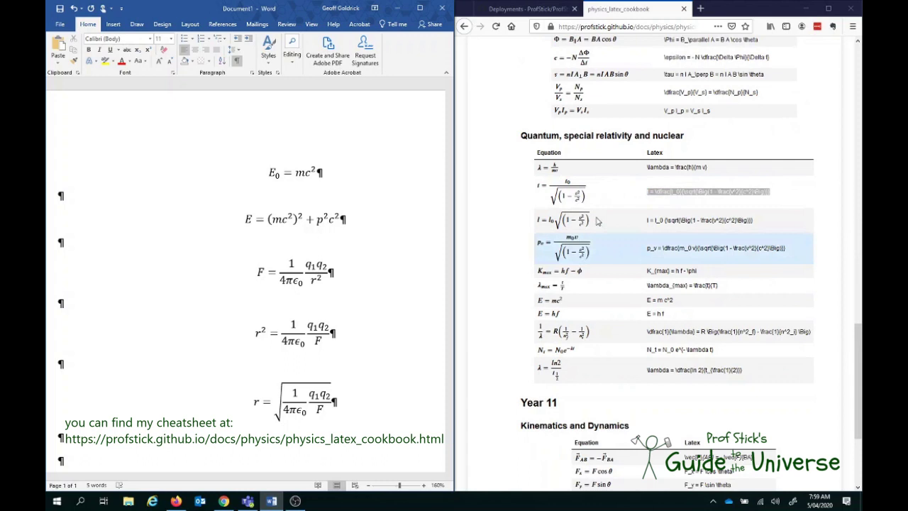
click(647, 204)
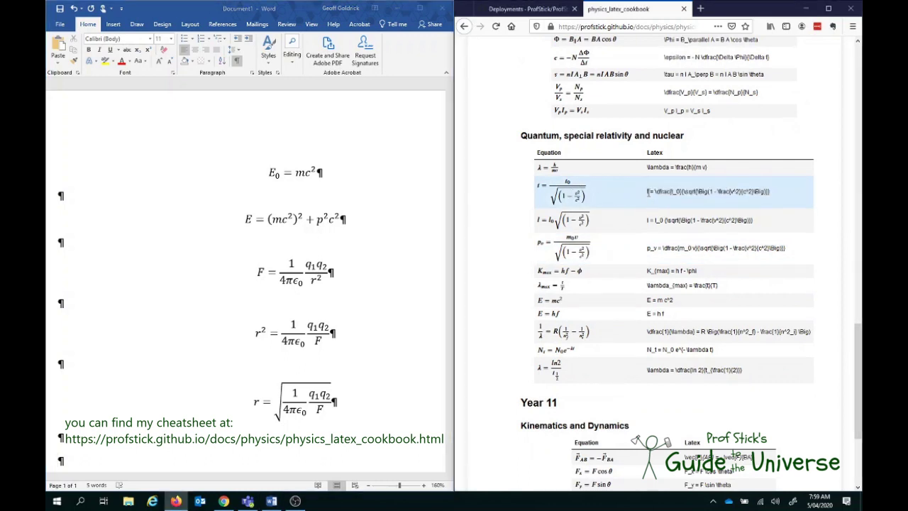
drag(648, 193, 772, 197)
key(ctrl+c)
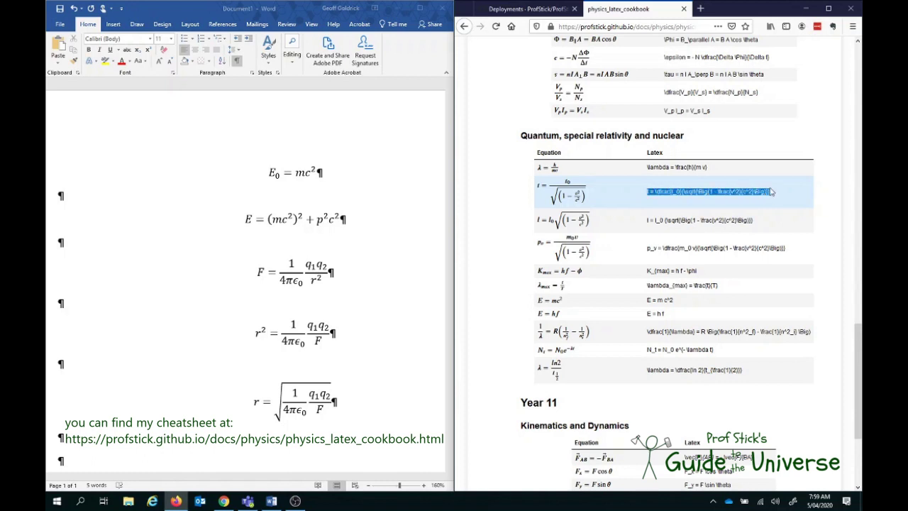
click(66, 461)
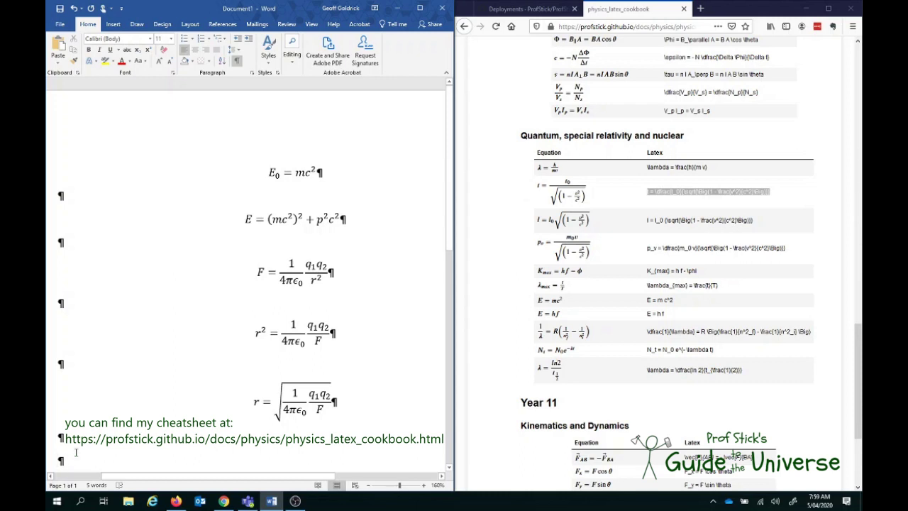
Step: Paste the time dilation LaTeX into a new equation, try converting it, and undo the bad rendering
key(alt+equal)
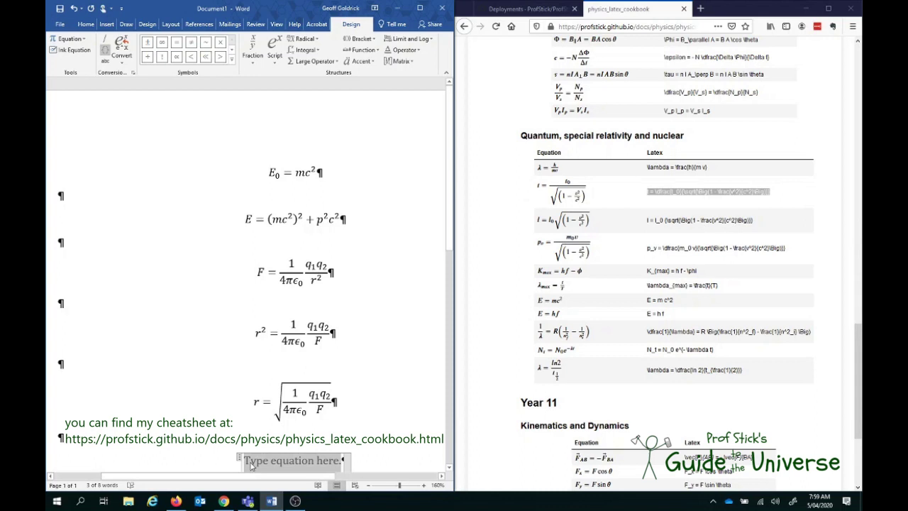
key(ctrl+v)
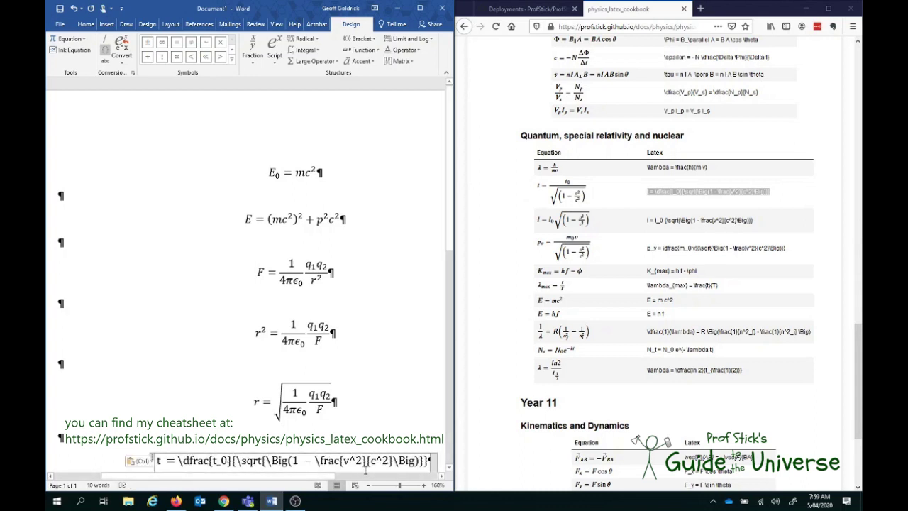
scroll(437, 321, down, 2)
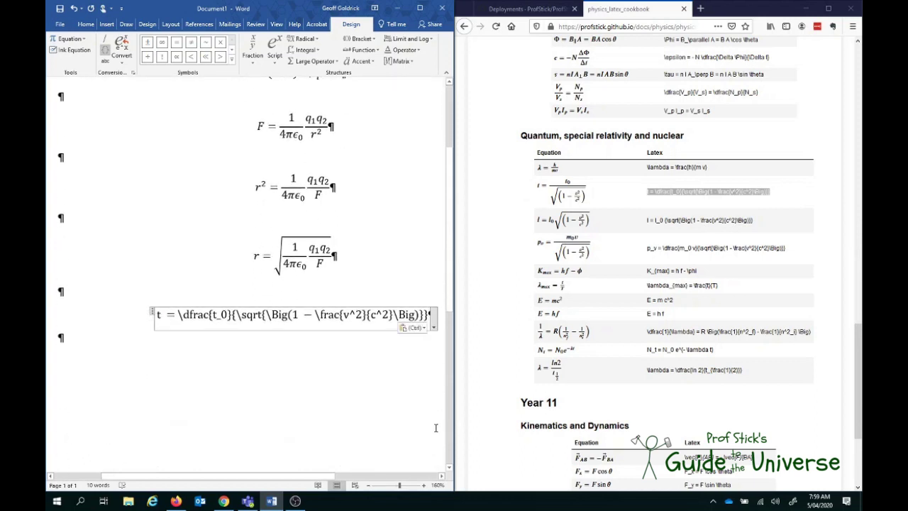
click(435, 319)
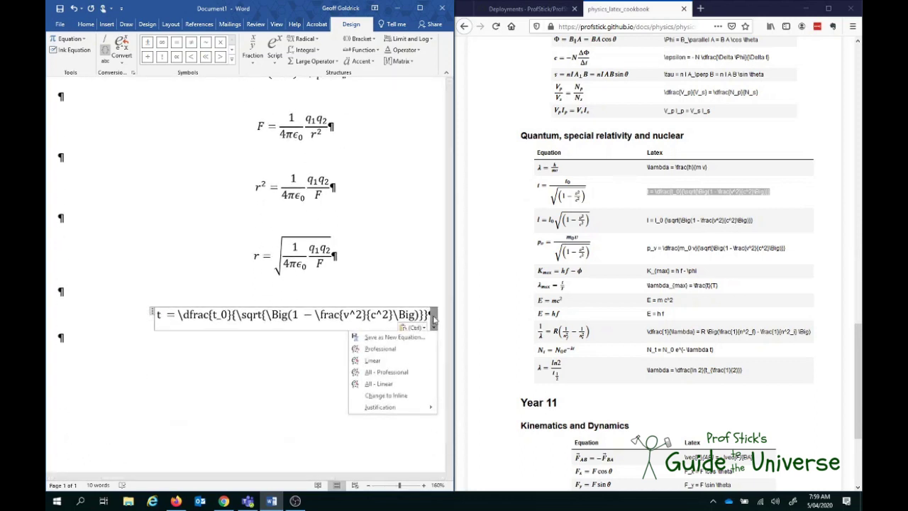
click(380, 349)
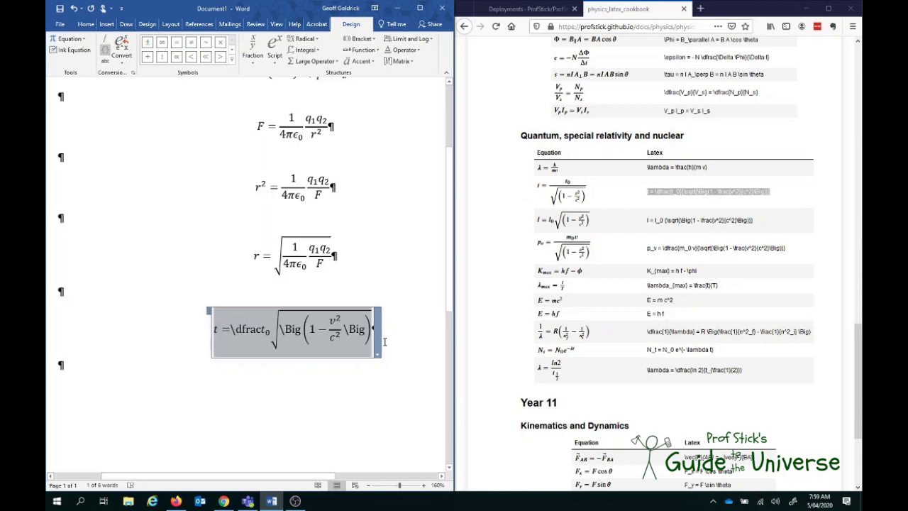
key(ctrl+z)
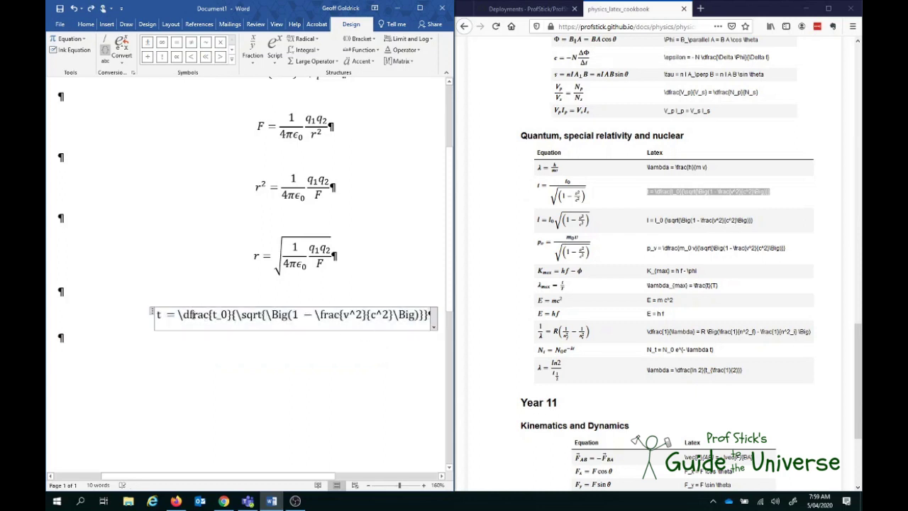
Step: Fix the LaTeX by changing \dfrac to \frac and deleting both \Big commands
click(186, 314)
key(BackSpace)
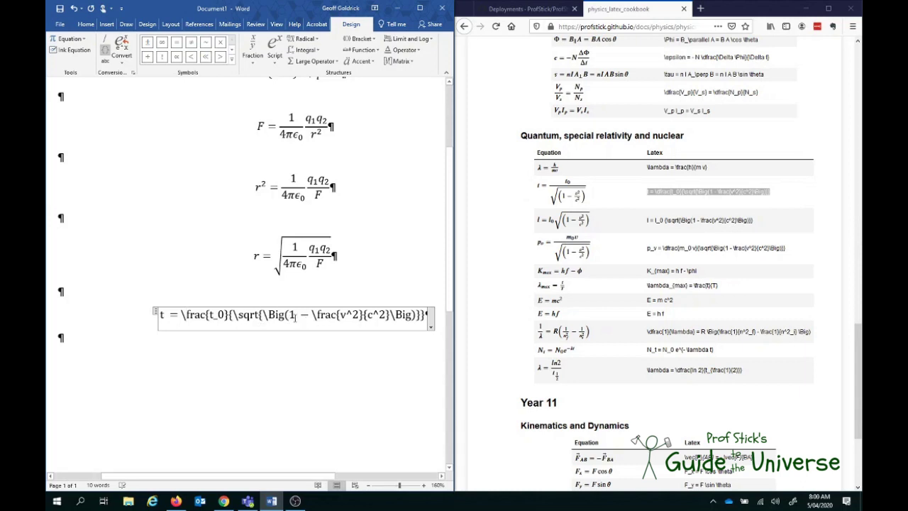
click(284, 316)
key(BackSpace)
key(BackSpace)
key(BackSpace)
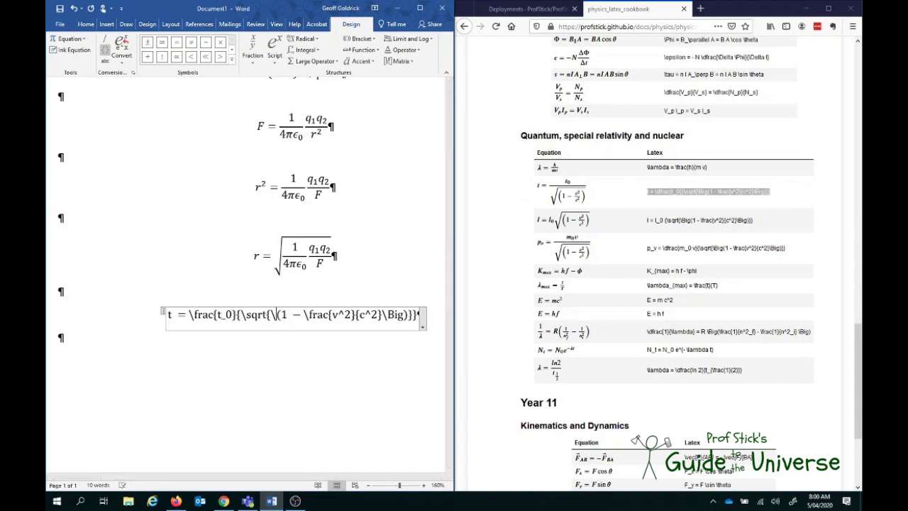
key(BackSpace)
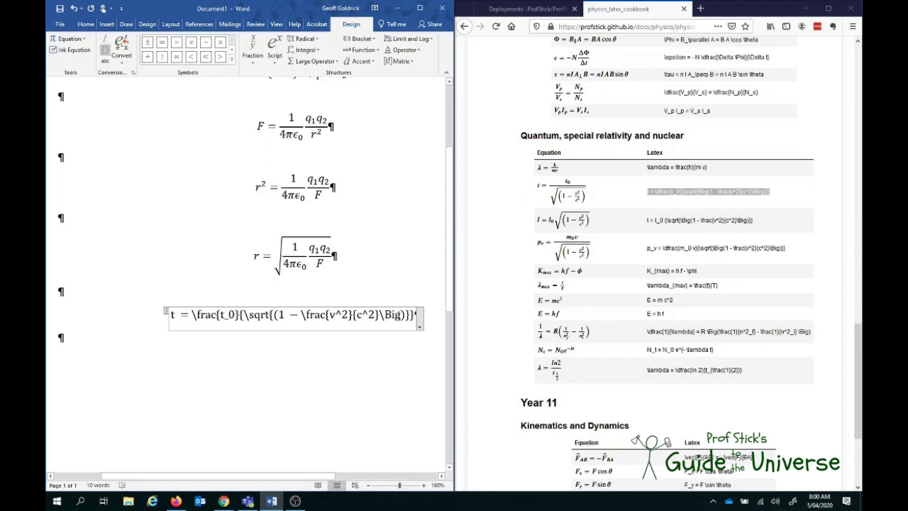
click(401, 315)
key(BackSpace)
key(BackSpace)
key(BackSpace)
key(BackSpace)
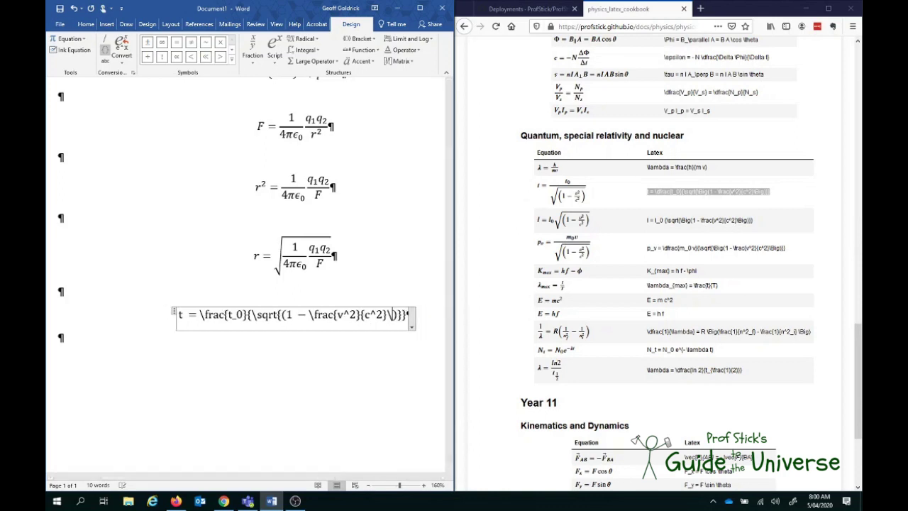
Step: Convert t = t₀/√(1 − v²/c²) to professional form and move to the empty paragraph below
click(409, 323)
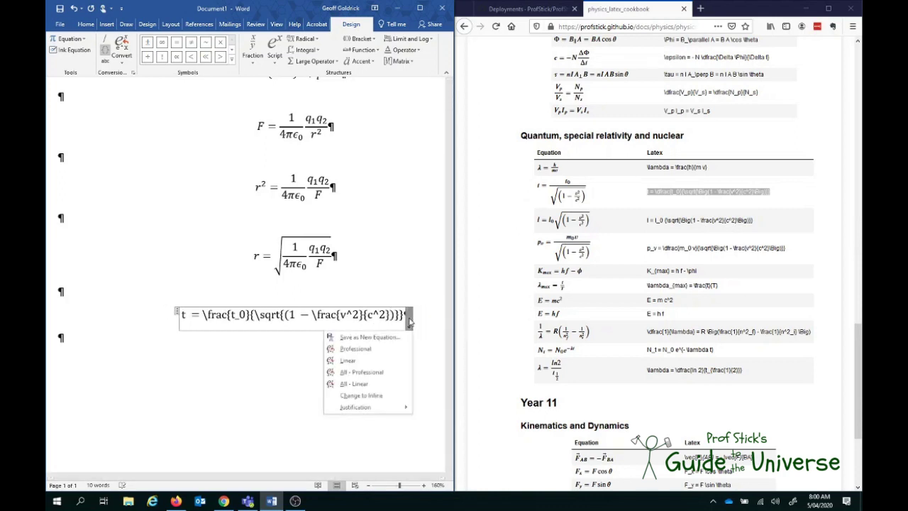
click(371, 348)
click(368, 356)
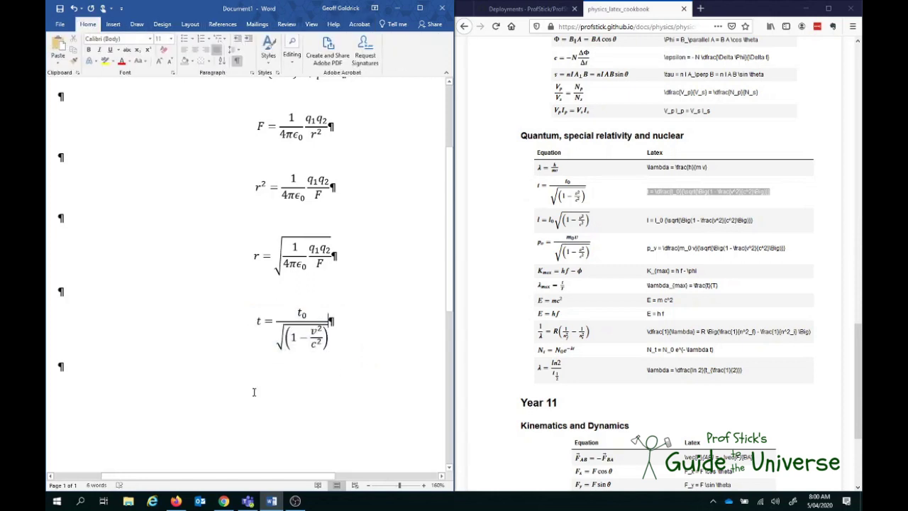
click(60, 366)
key(alt)
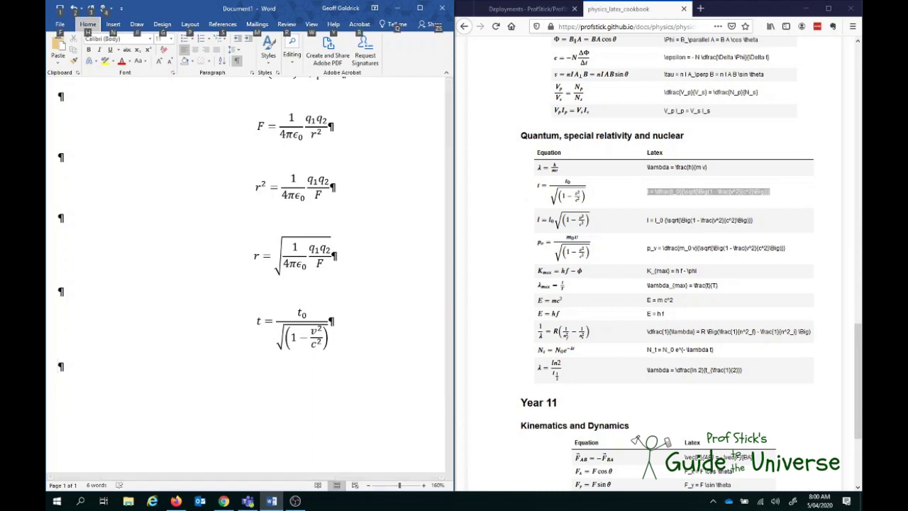
key(Escape)
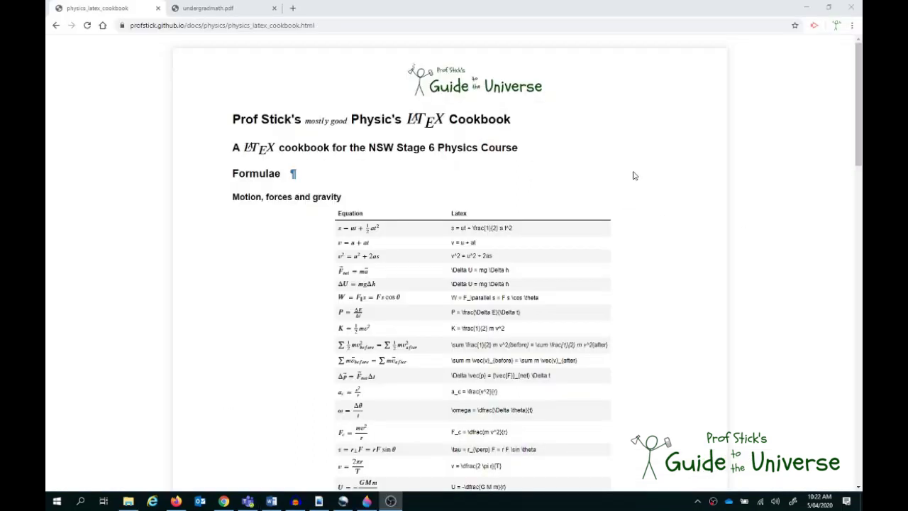
Step: Scroll the physics LaTeX cookbook in Chrome, then switch to the undergradmath.pdf tab
scroll(635, 176, down, 10)
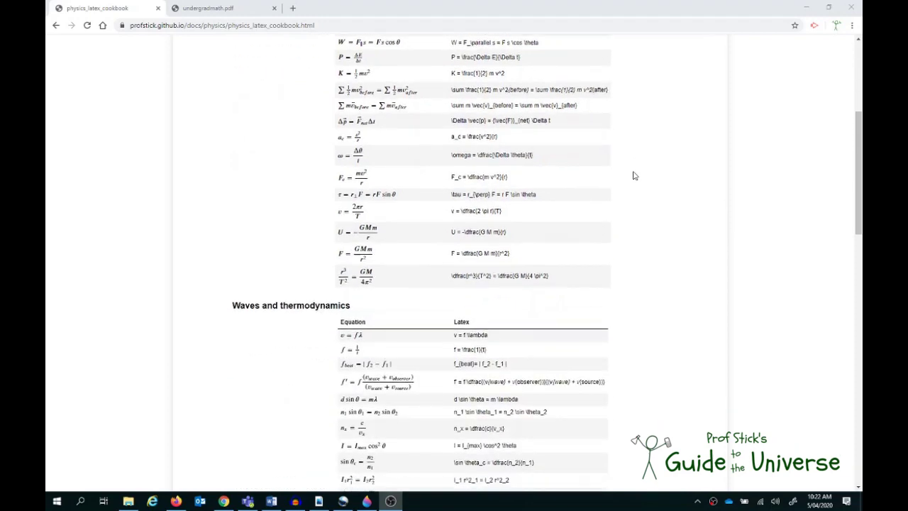
scroll(634, 175, down, 10)
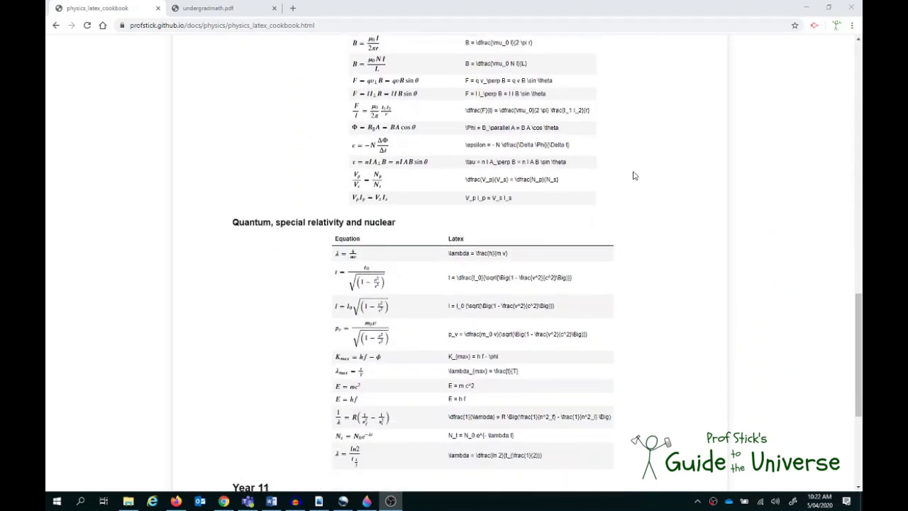
scroll(634, 176, down, 4)
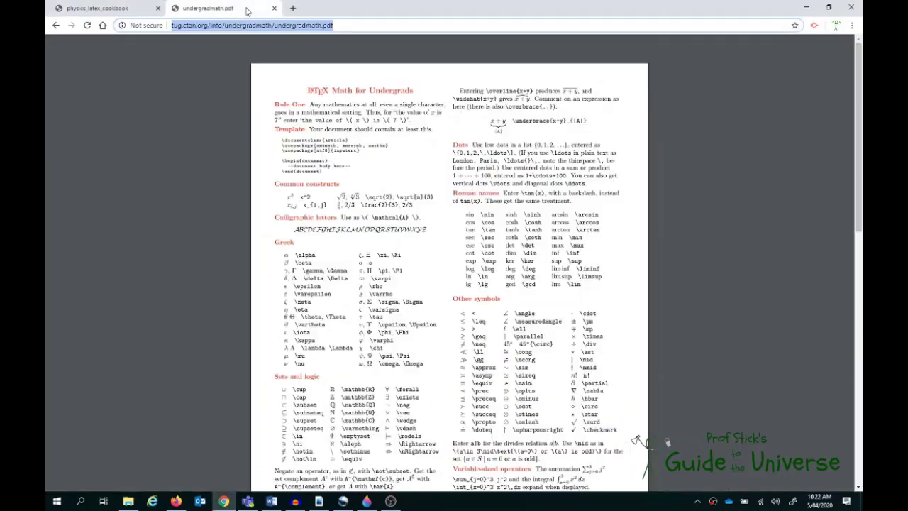
click(234, 9)
scroll(707, 162, down, 7)
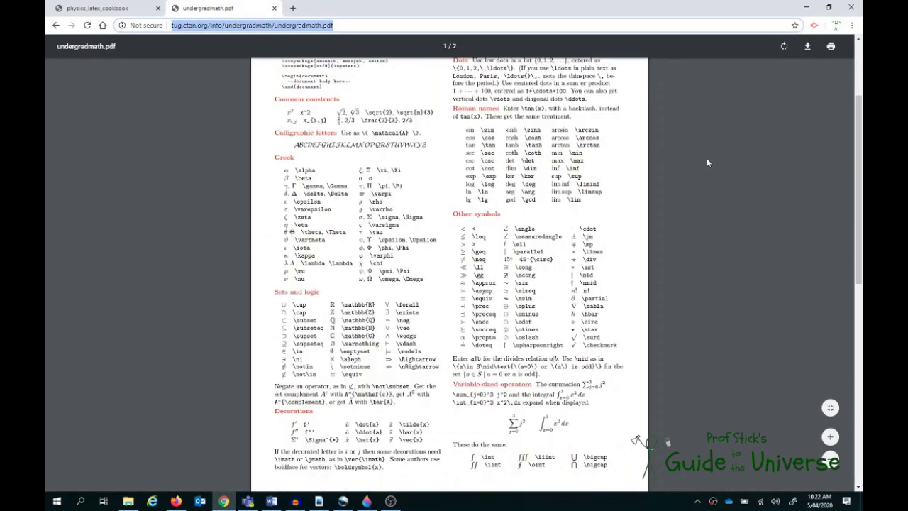
scroll(706, 163, down, 2)
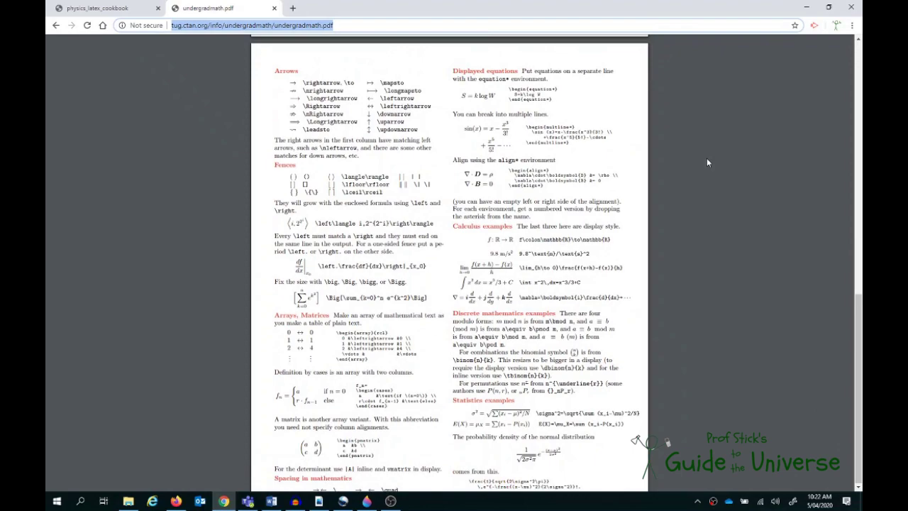
scroll(707, 162, up, 5)
scroll(707, 163, up, 5)
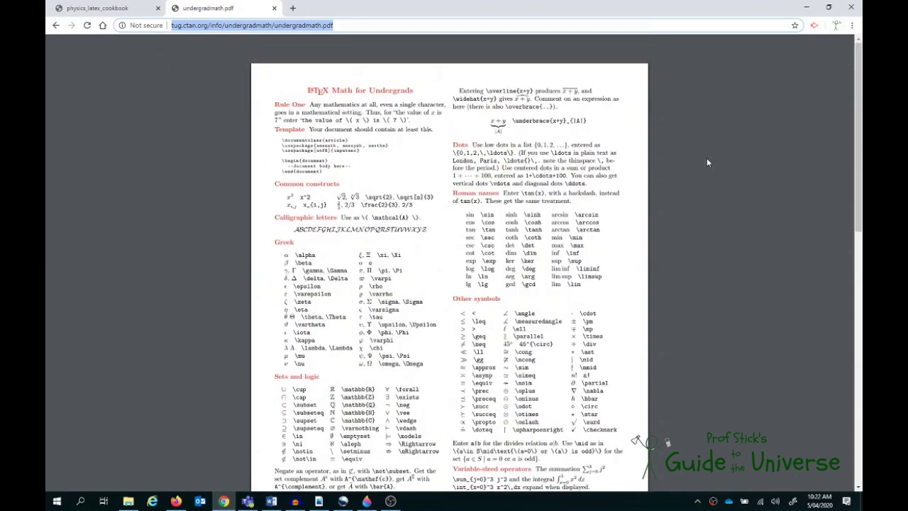